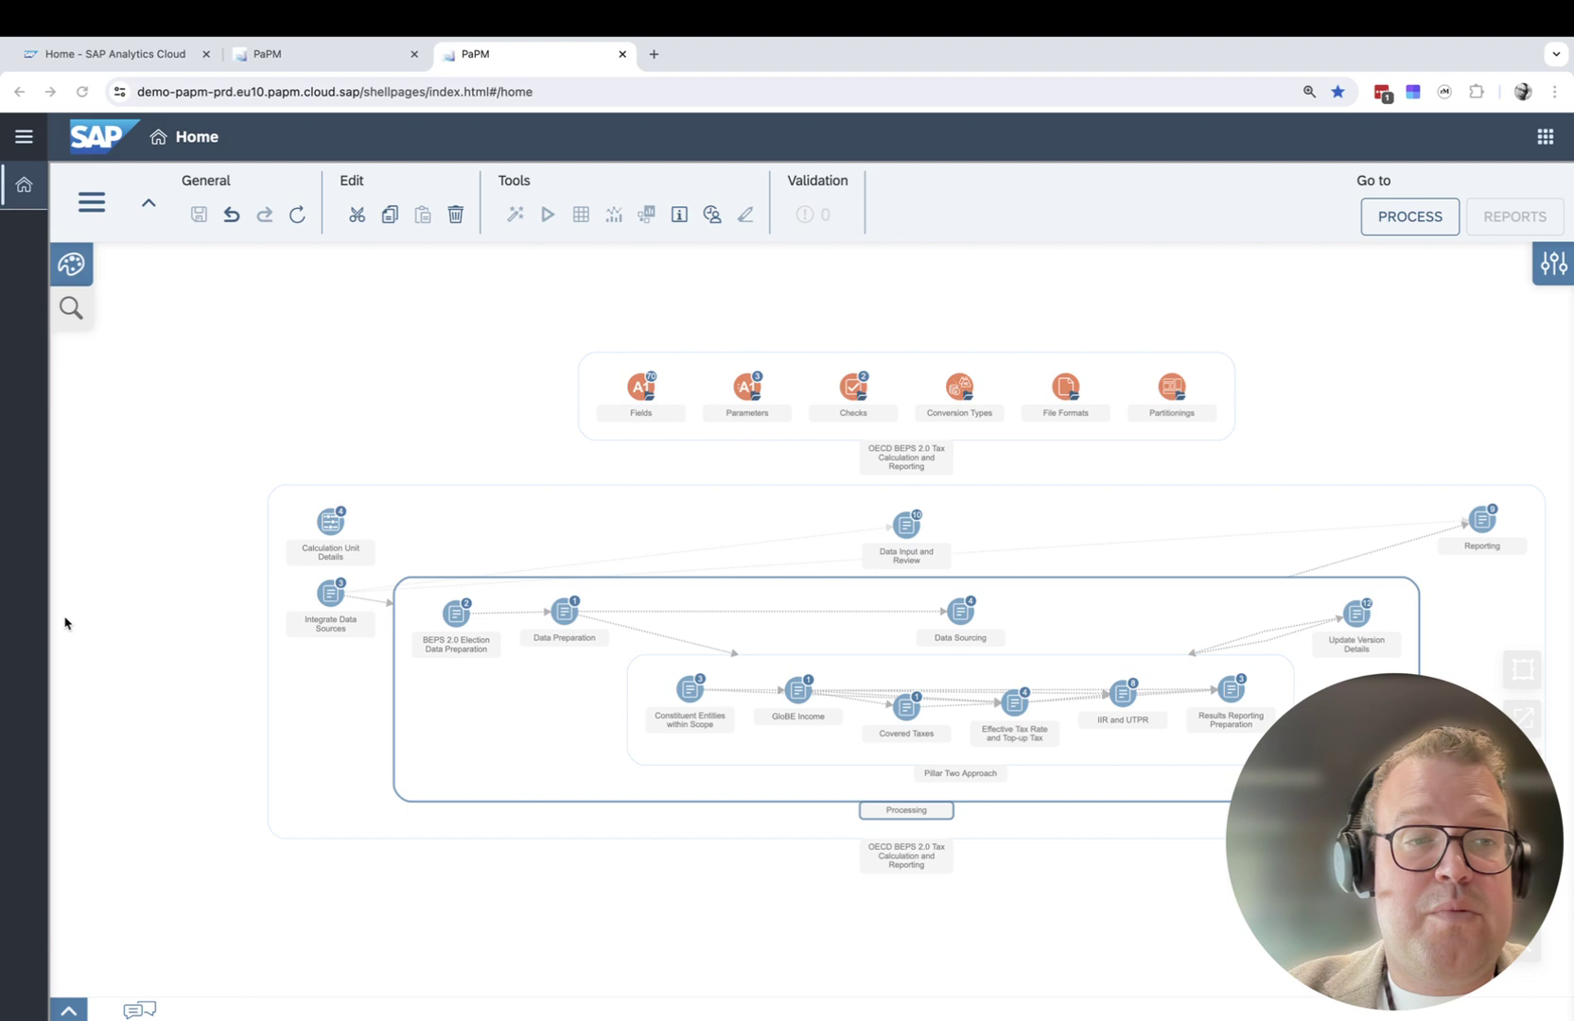
- Browse the model object palette, then expand Integrate Data Sources into its three data sources
left_click(72, 282)
scroll(205, 520, "down", 5)
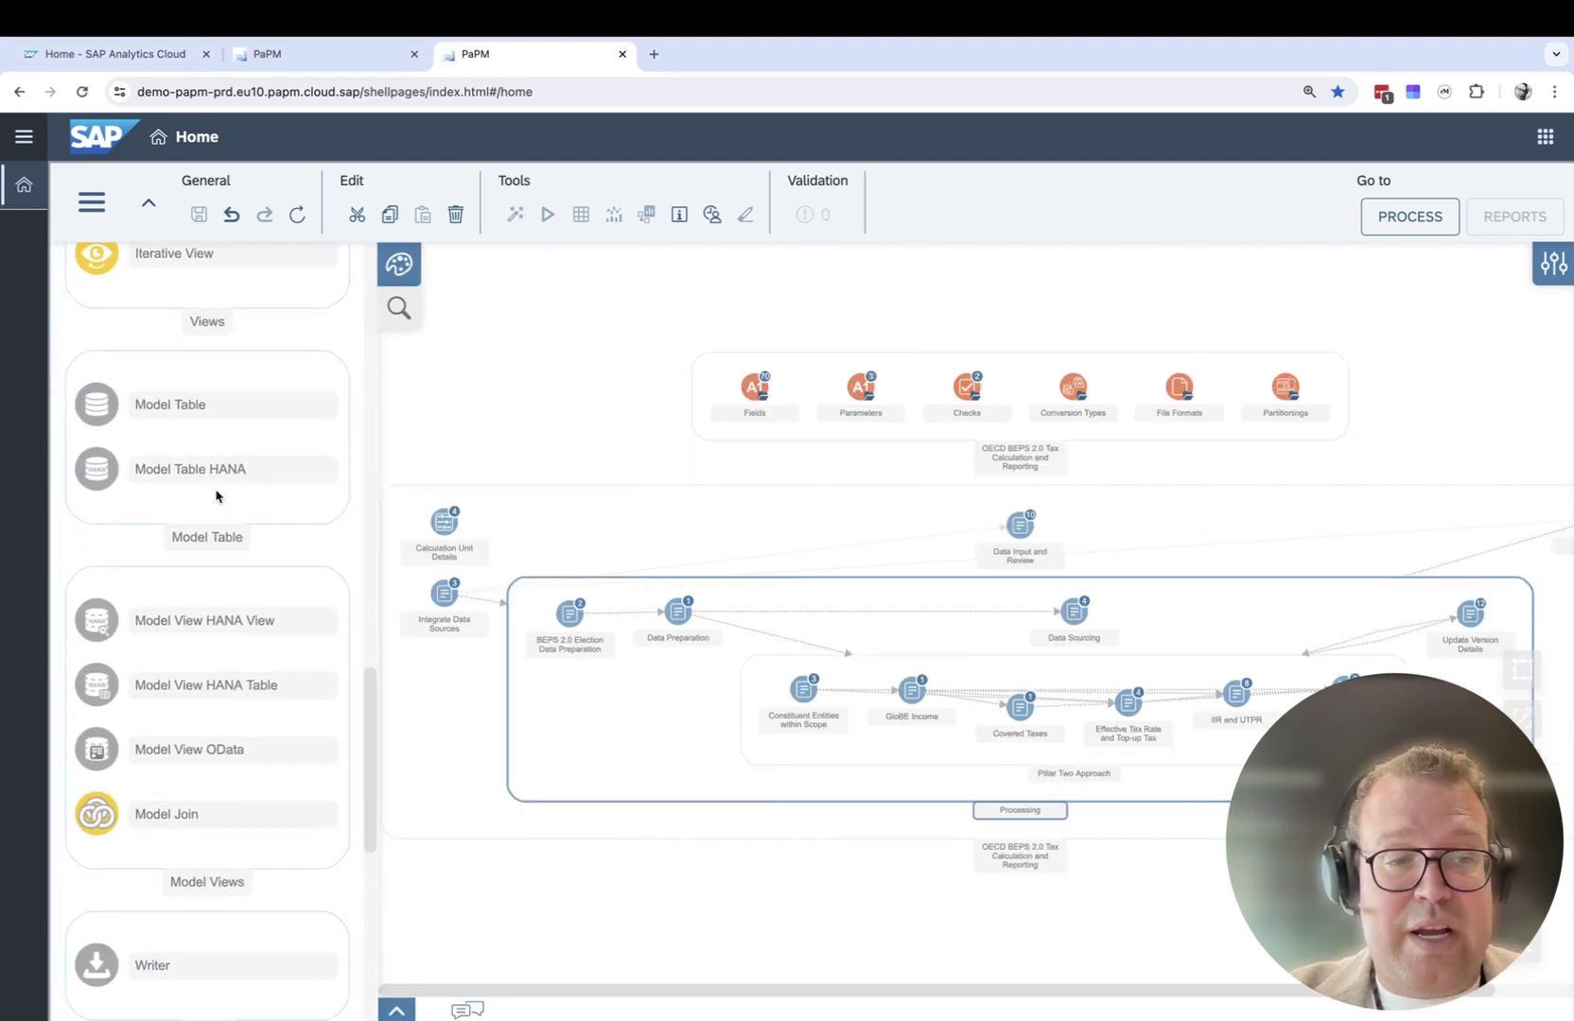
scroll(216, 493, "up", 10)
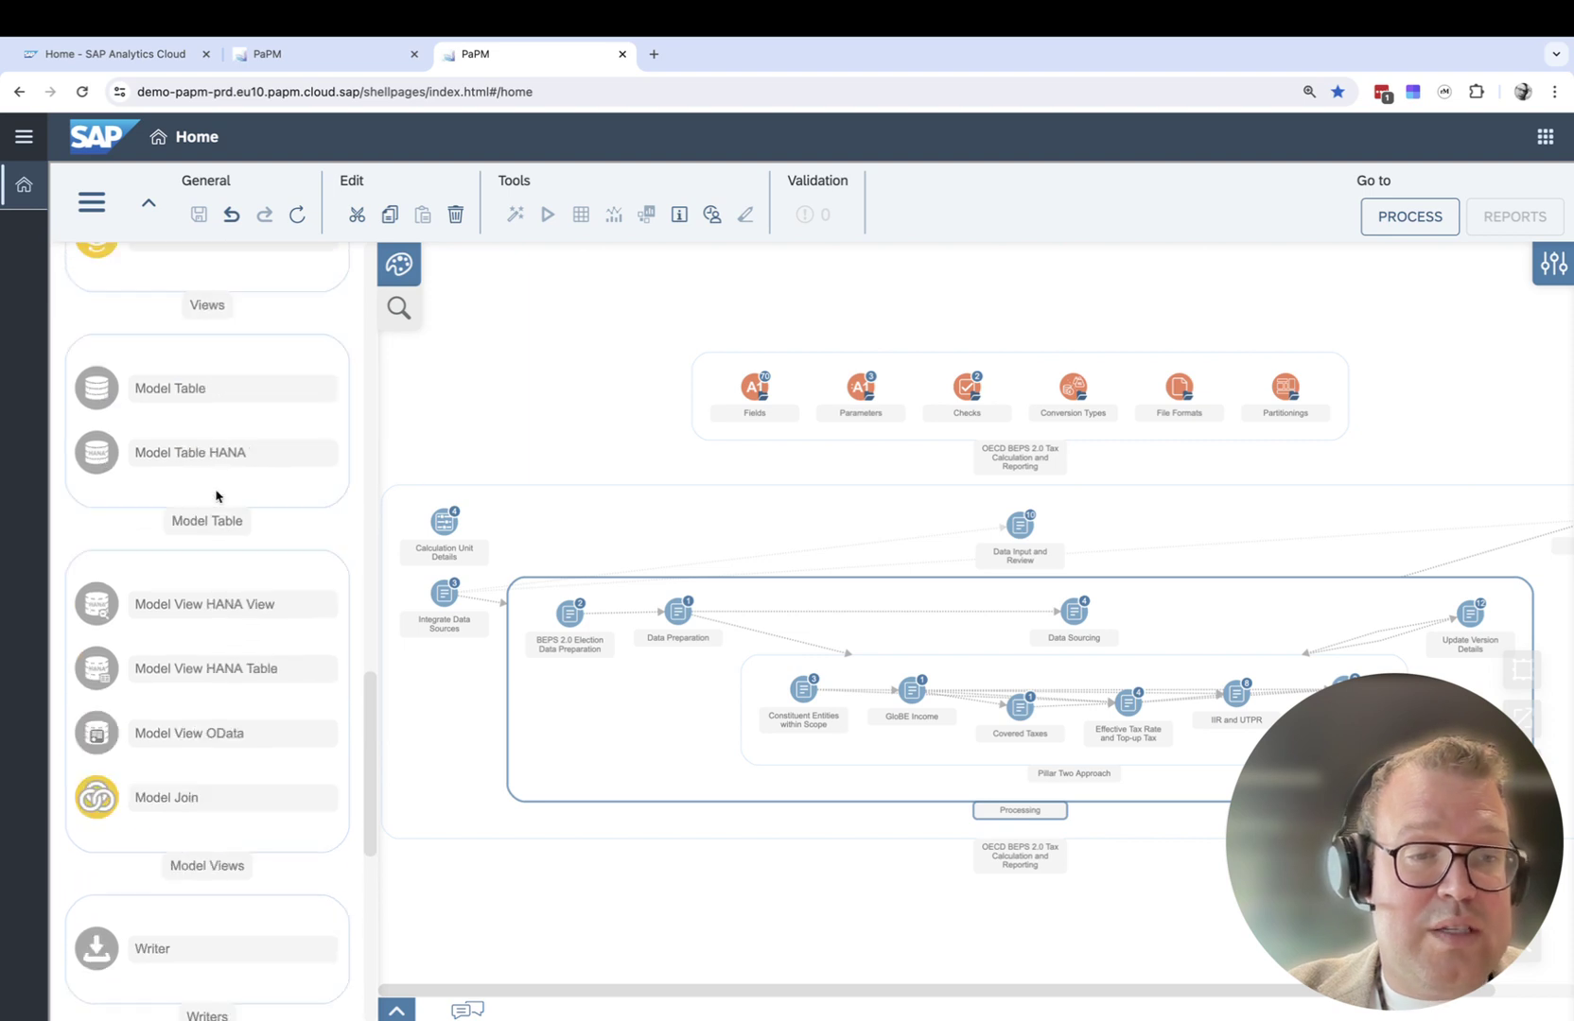
scroll(216, 493, "up", 8)
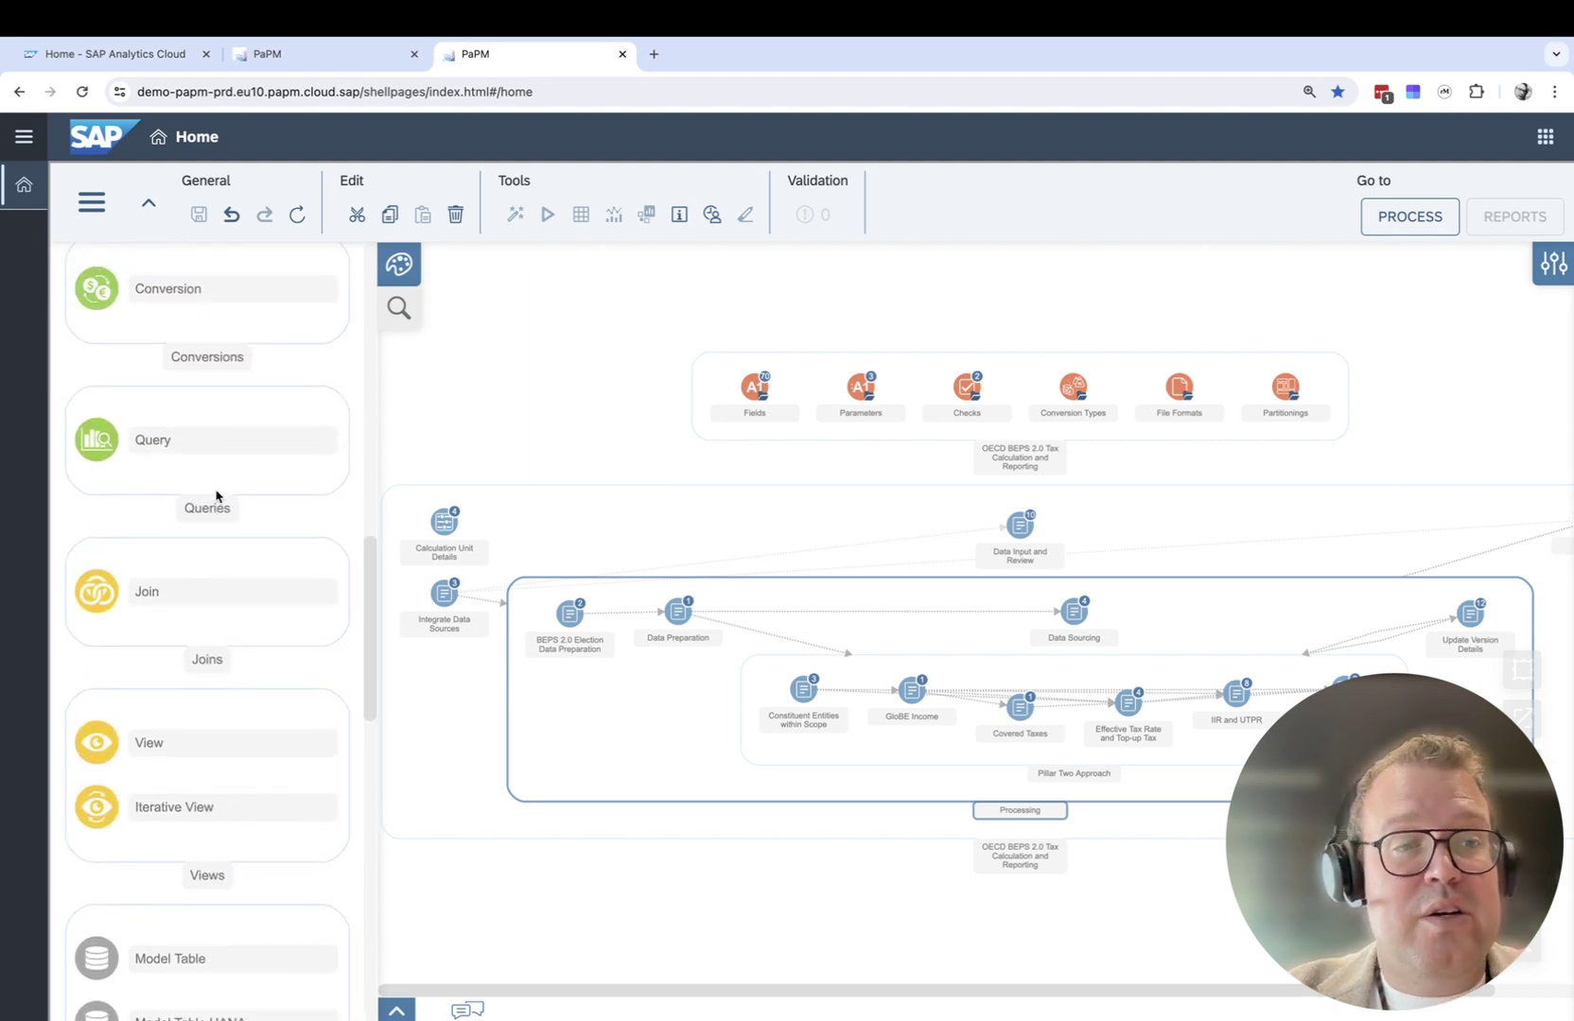
scroll(216, 494, "up", 6)
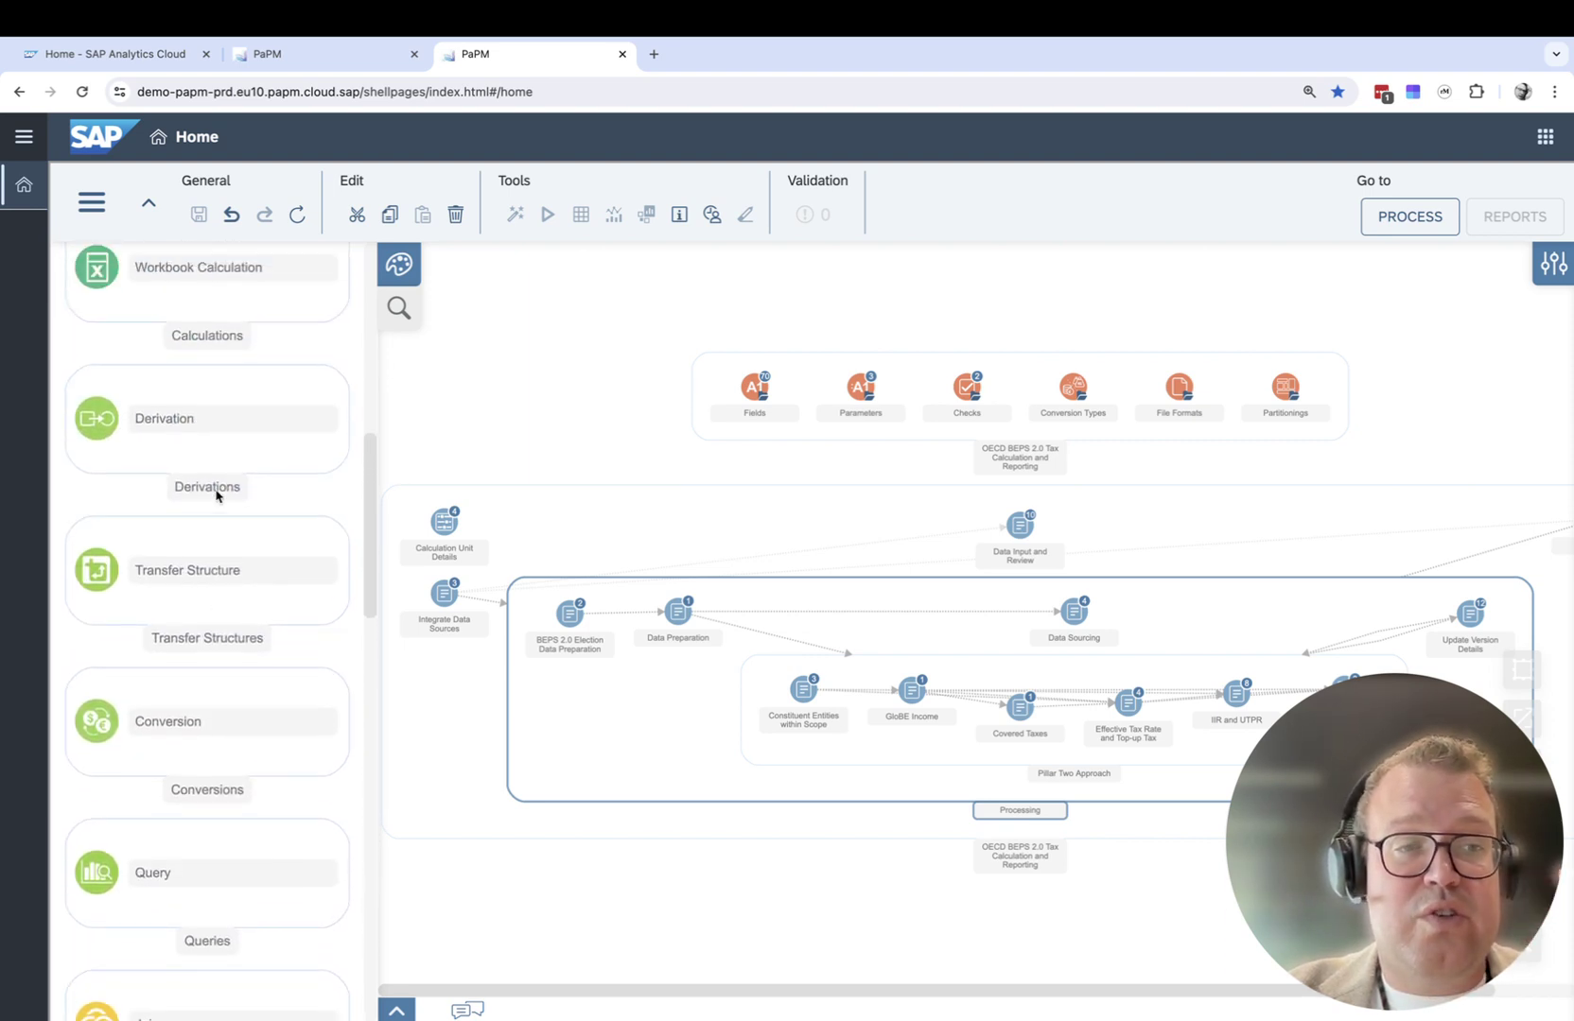
scroll(216, 493, "up", 6)
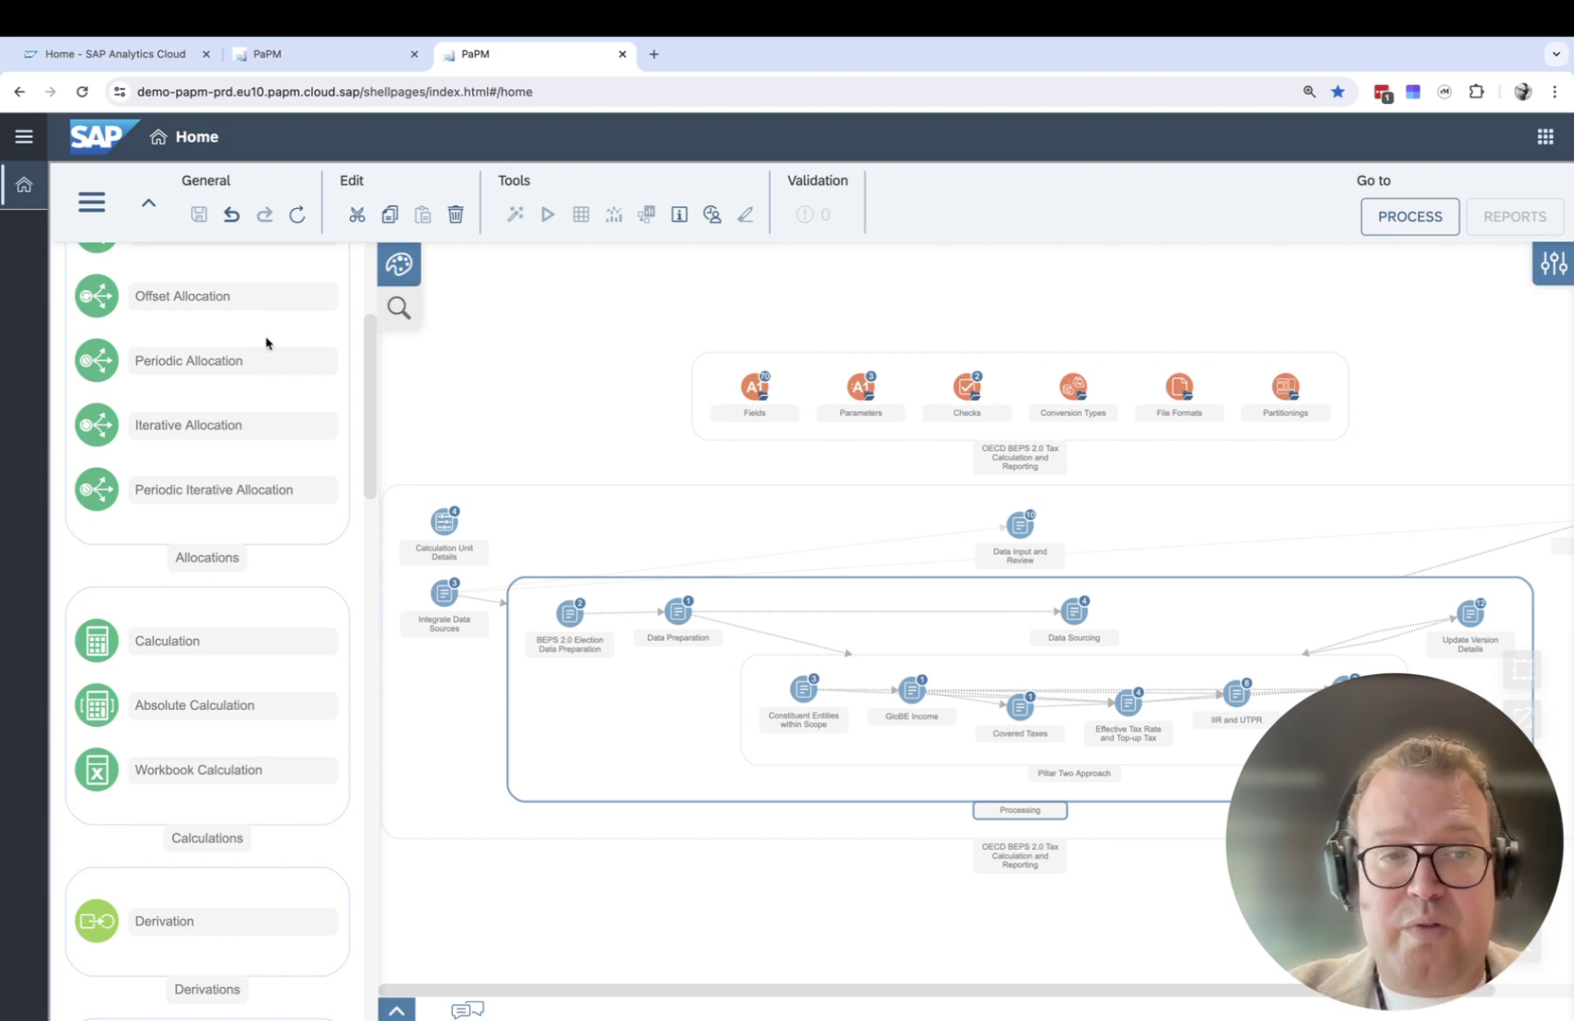
left_click(402, 272)
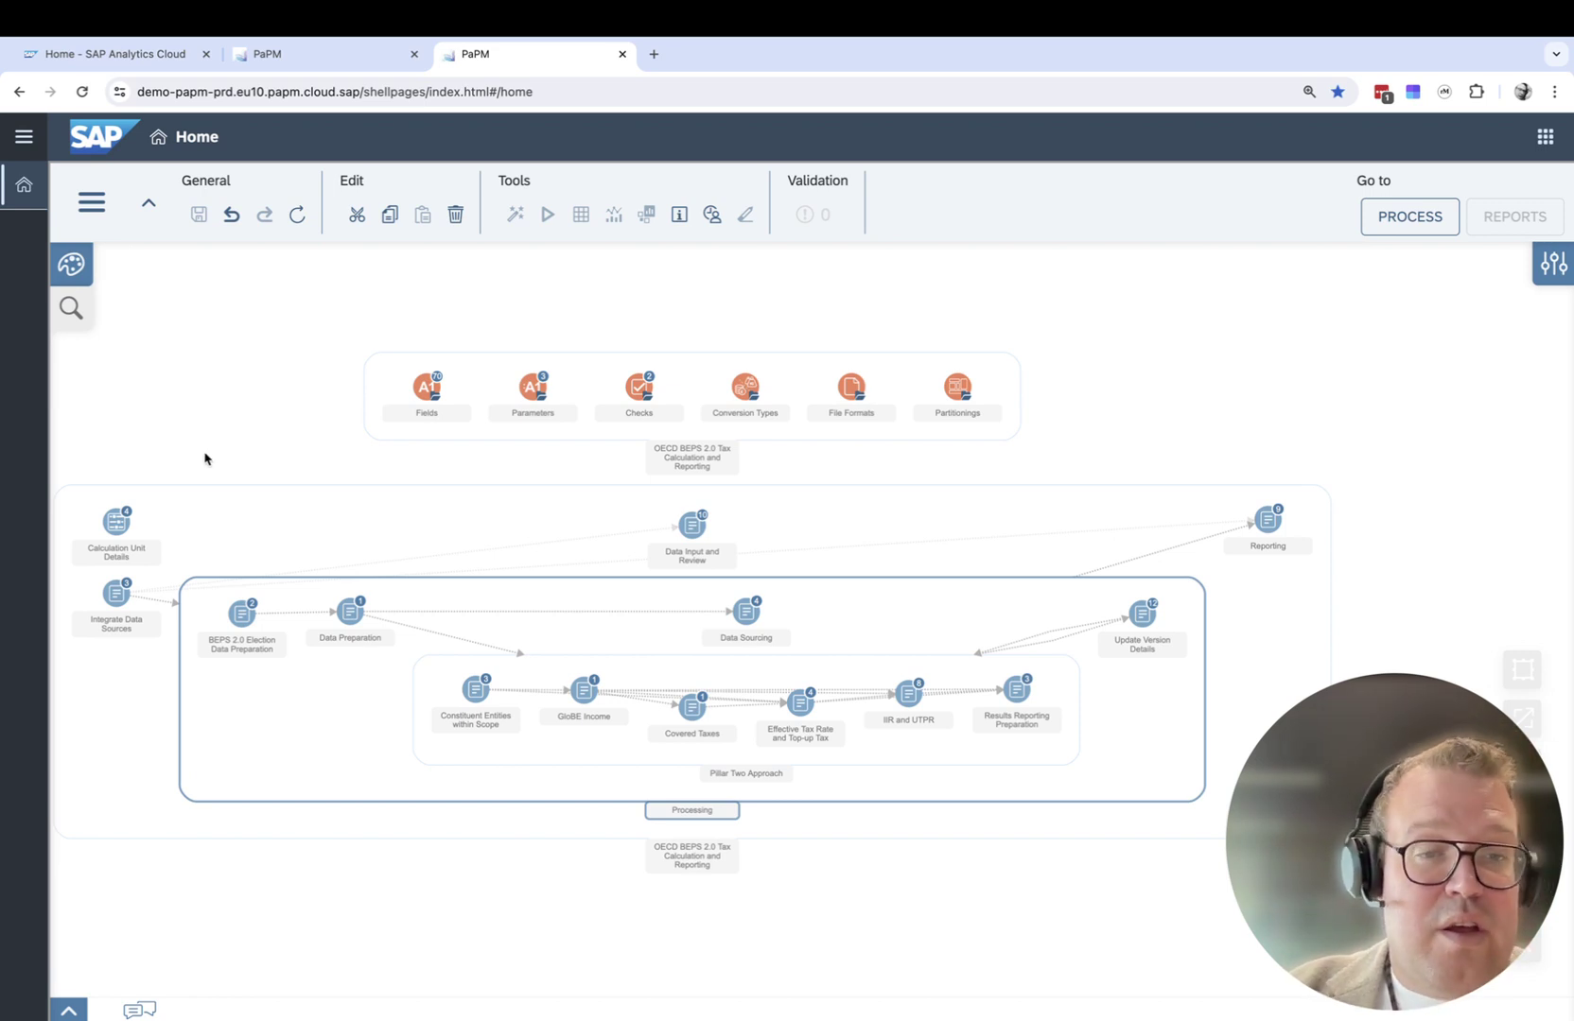
double_click(118, 605)
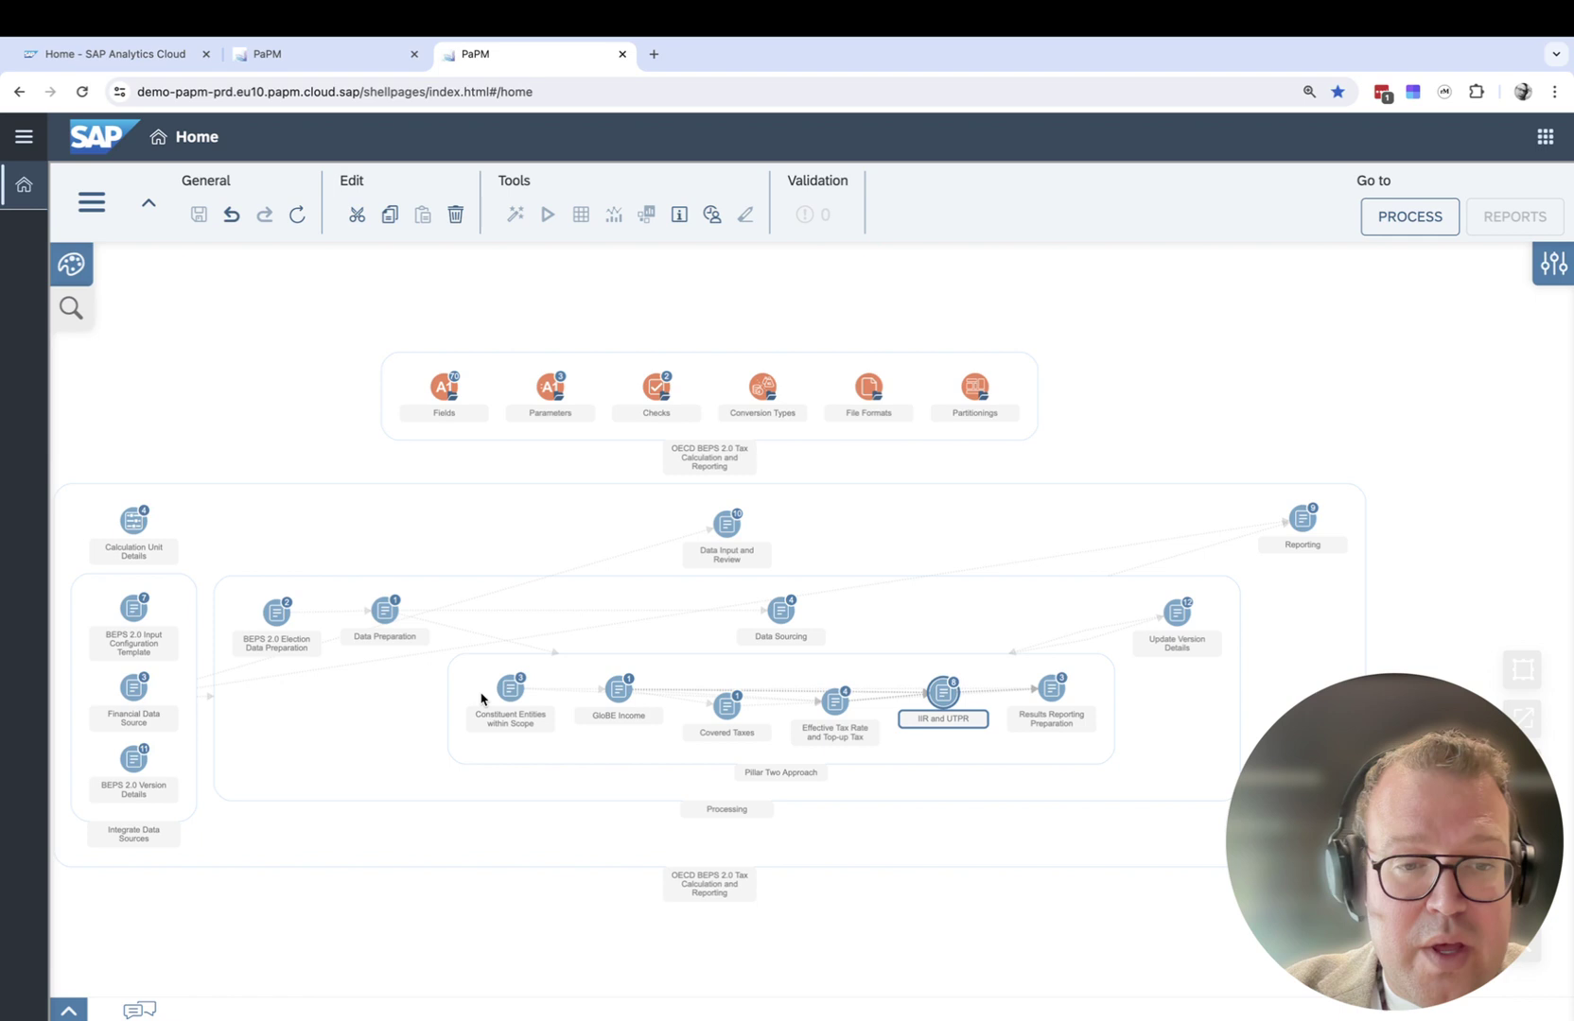
- Expand Covered Taxes and Calculate Adjusted Covered Taxes, then zoom in on its parts
left_click(720, 710)
left_click(720, 710)
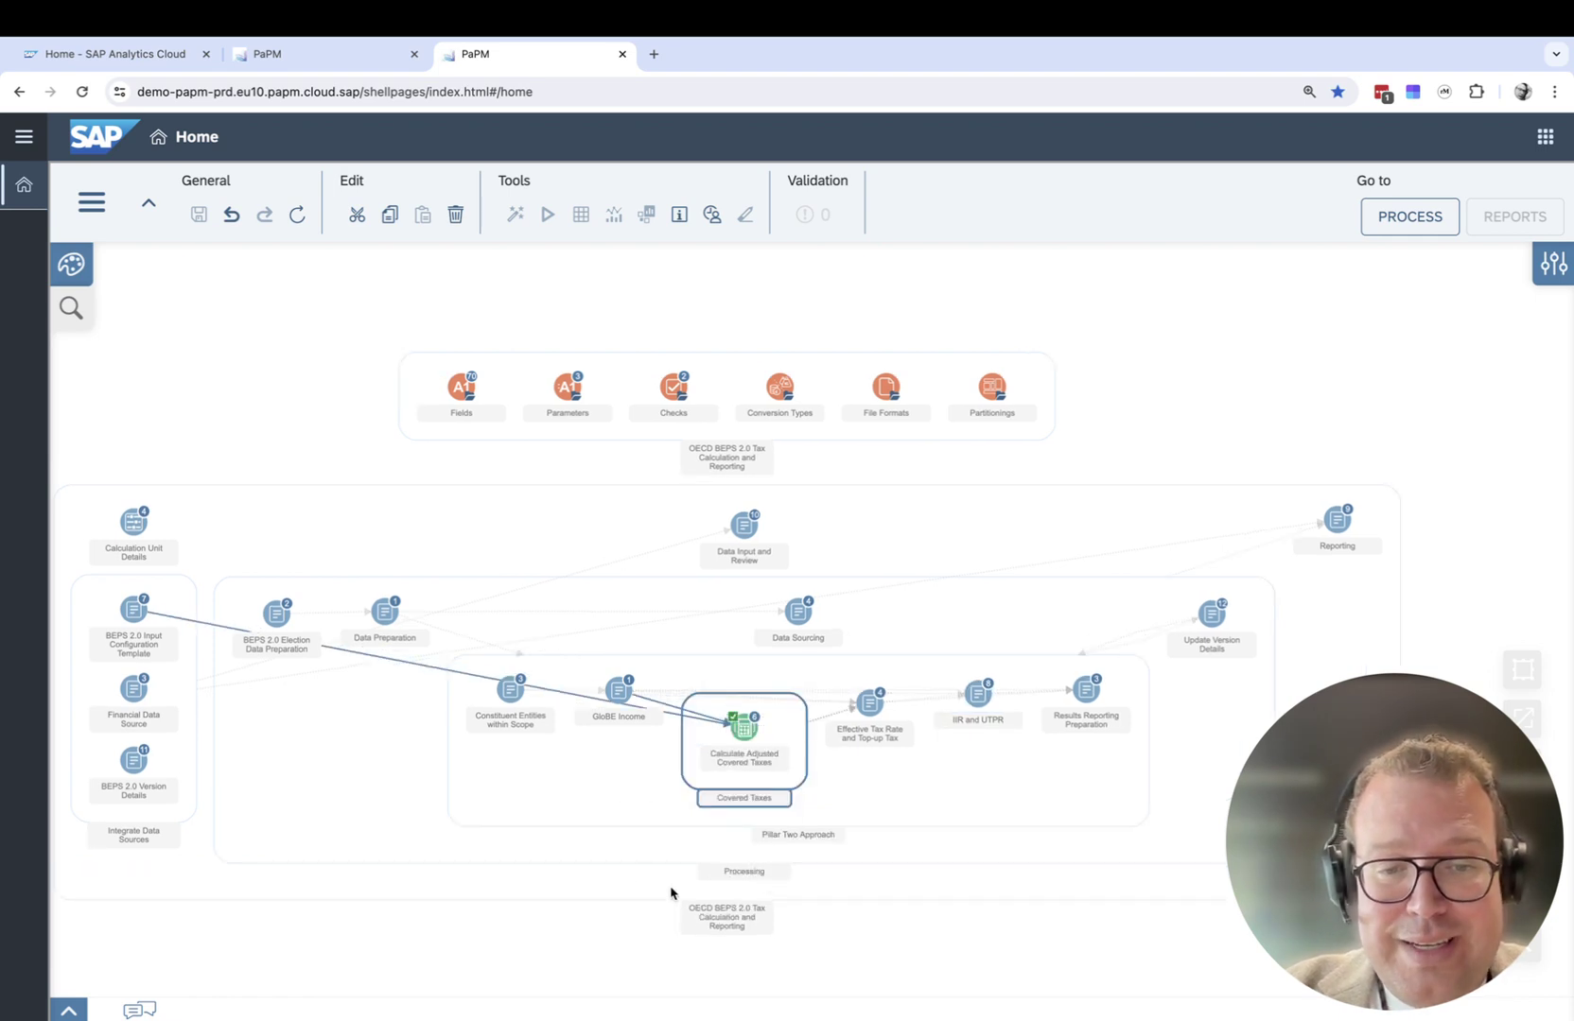
left_click(744, 729)
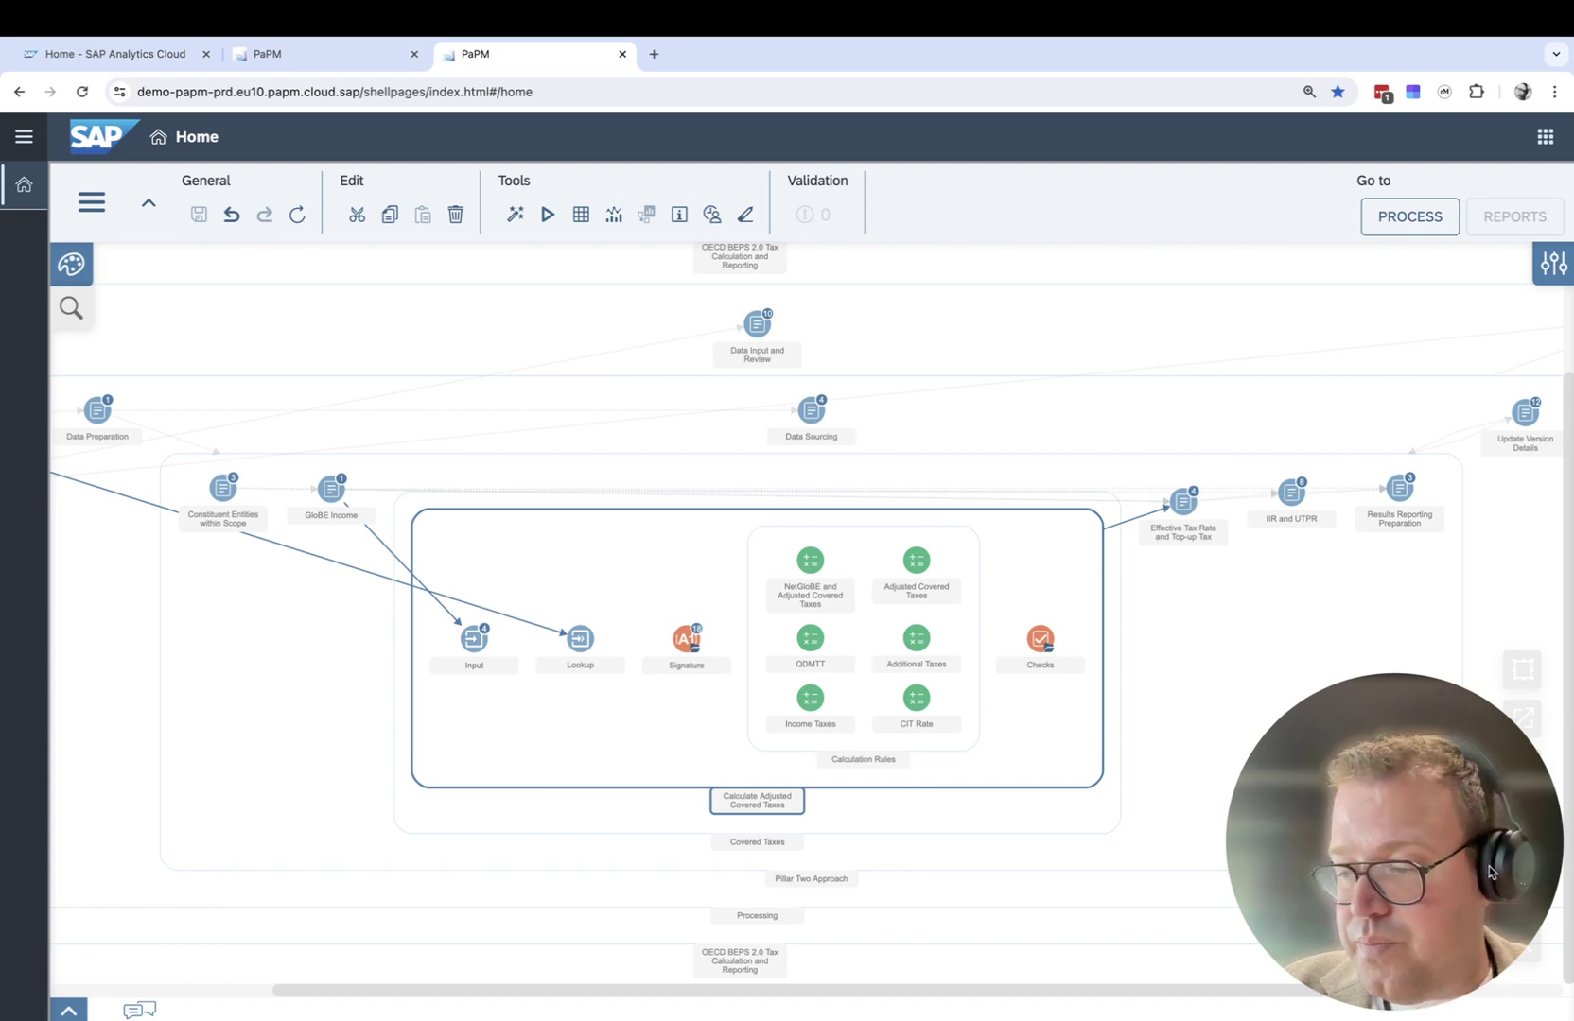
scroll(1144, 792, "up", 2)
scroll(1144, 791, "up", 1)
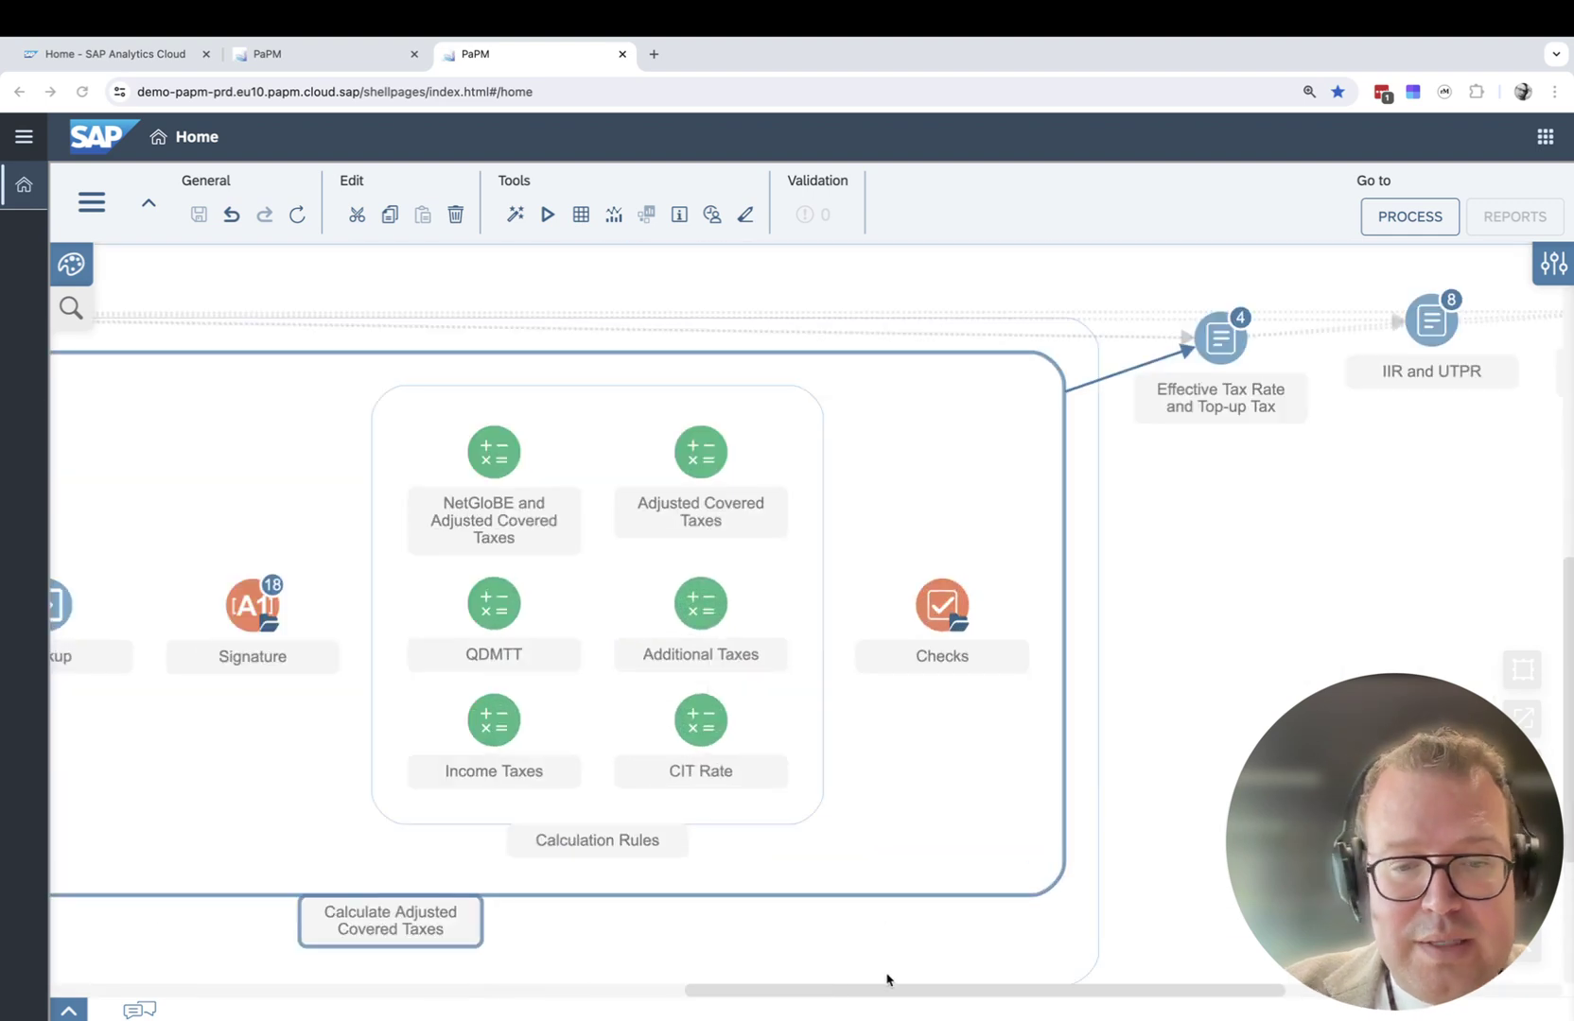
left_click_drag(846, 992, 696, 989)
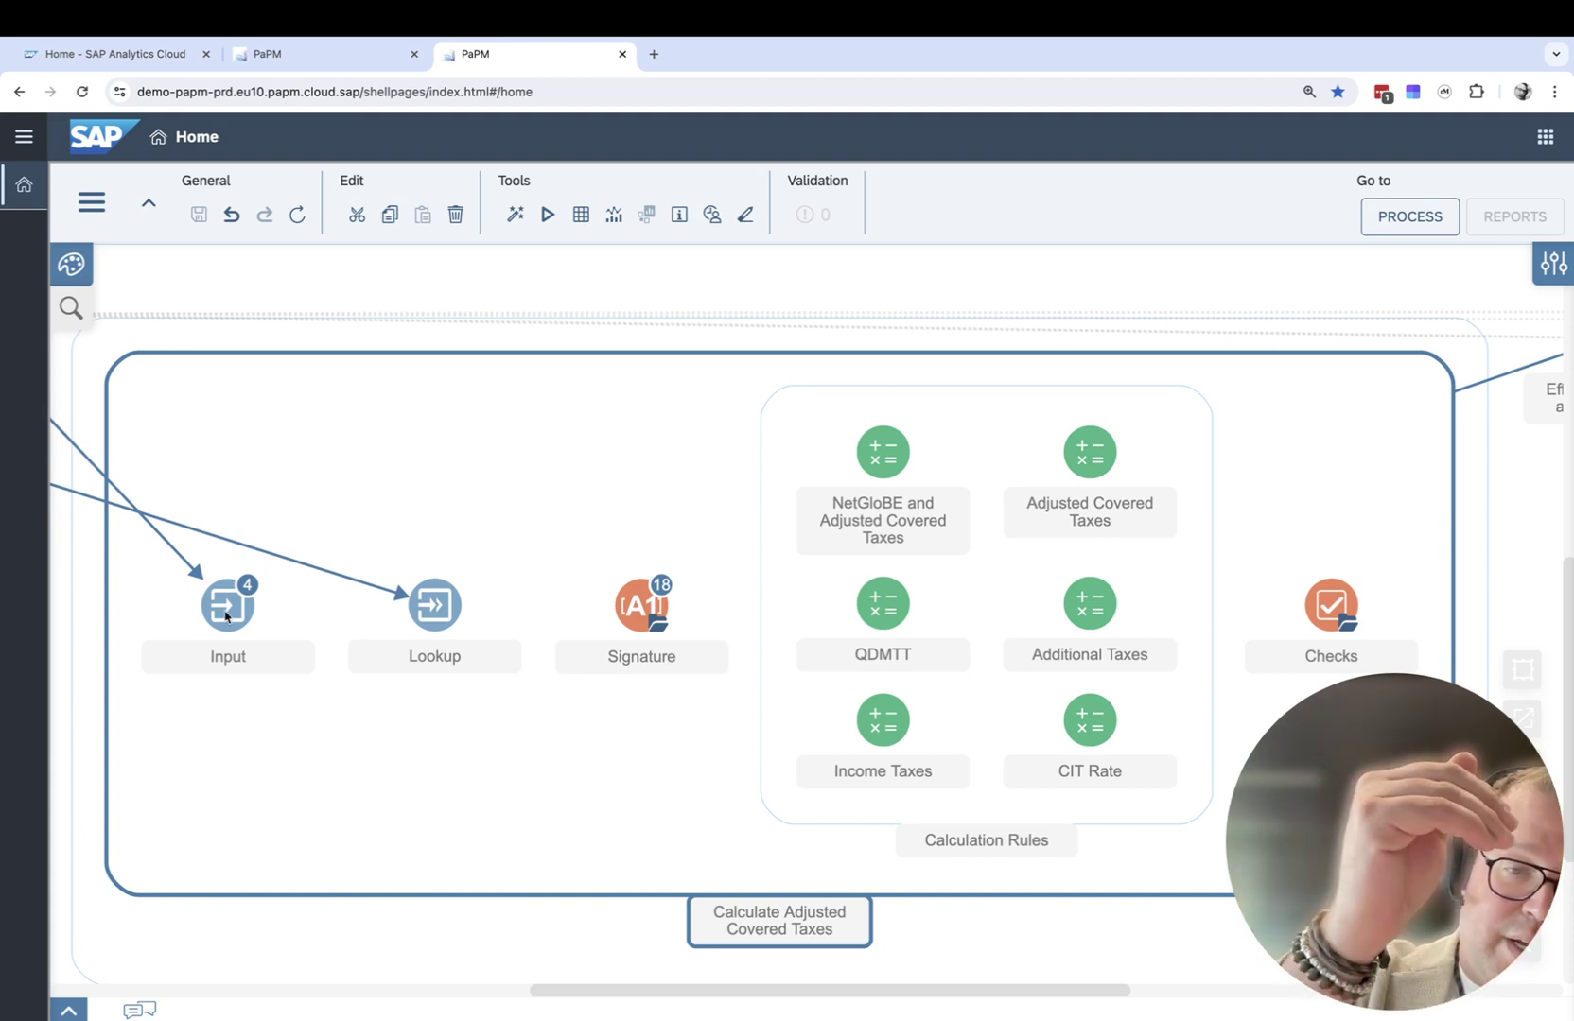
- Select Lookup, expand the Signature field groups, and select the NetGloBE and Adjusted Covered Taxes rule
left_click(458, 613)
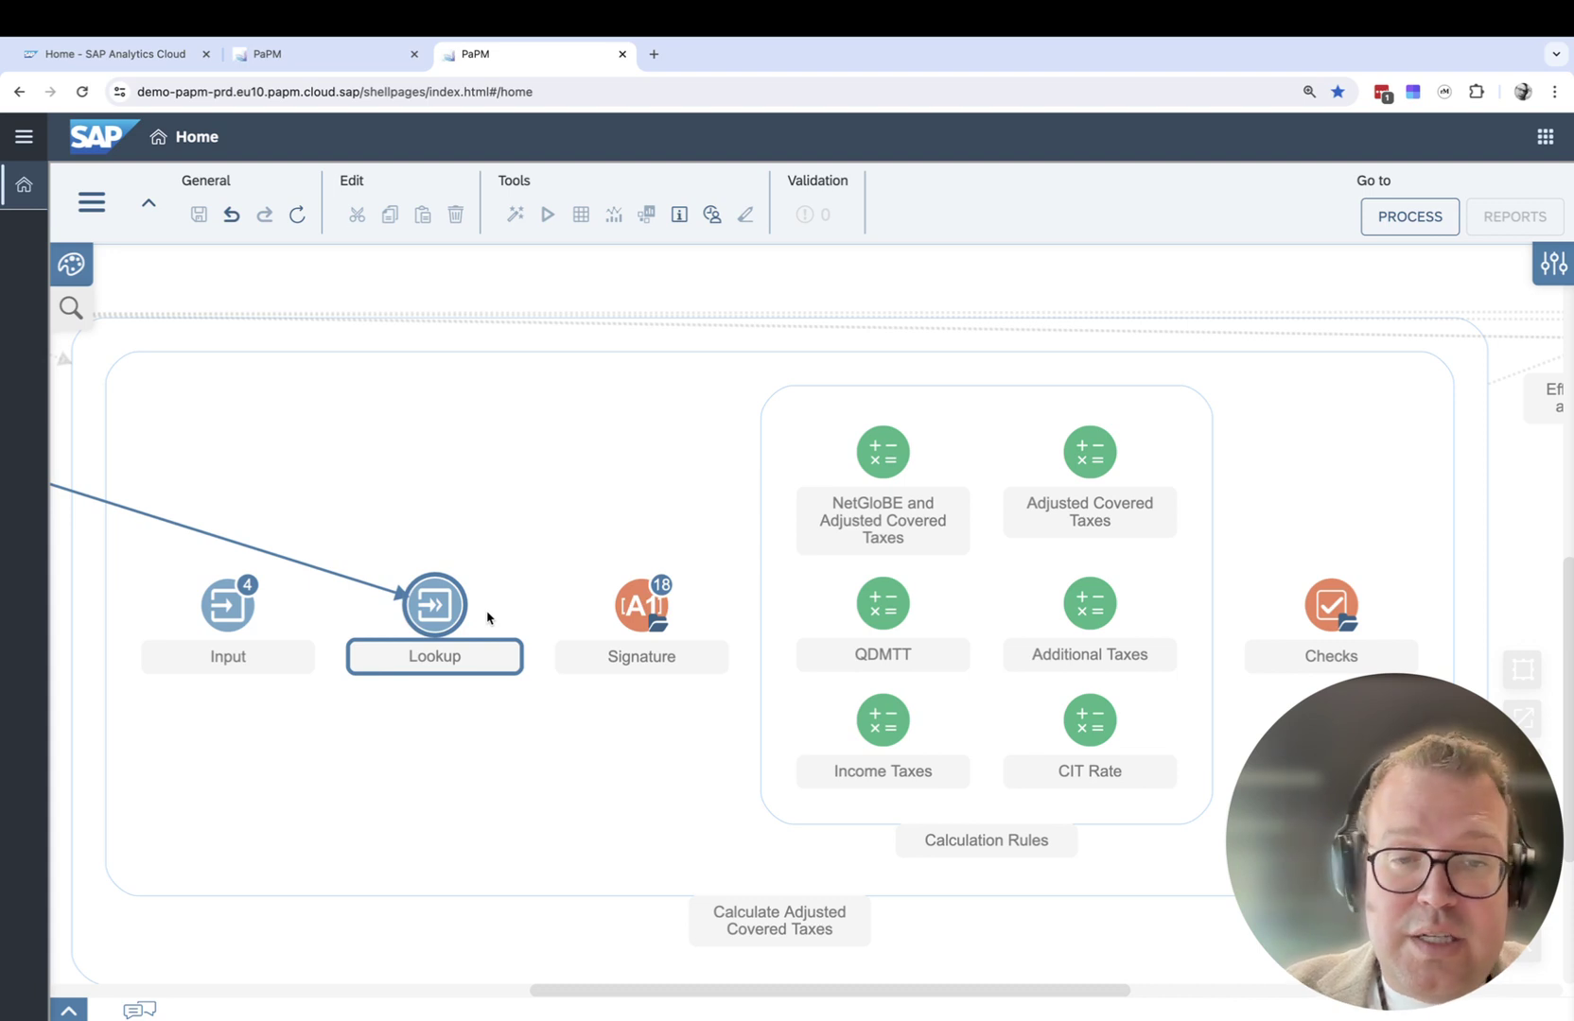
left_click(646, 610)
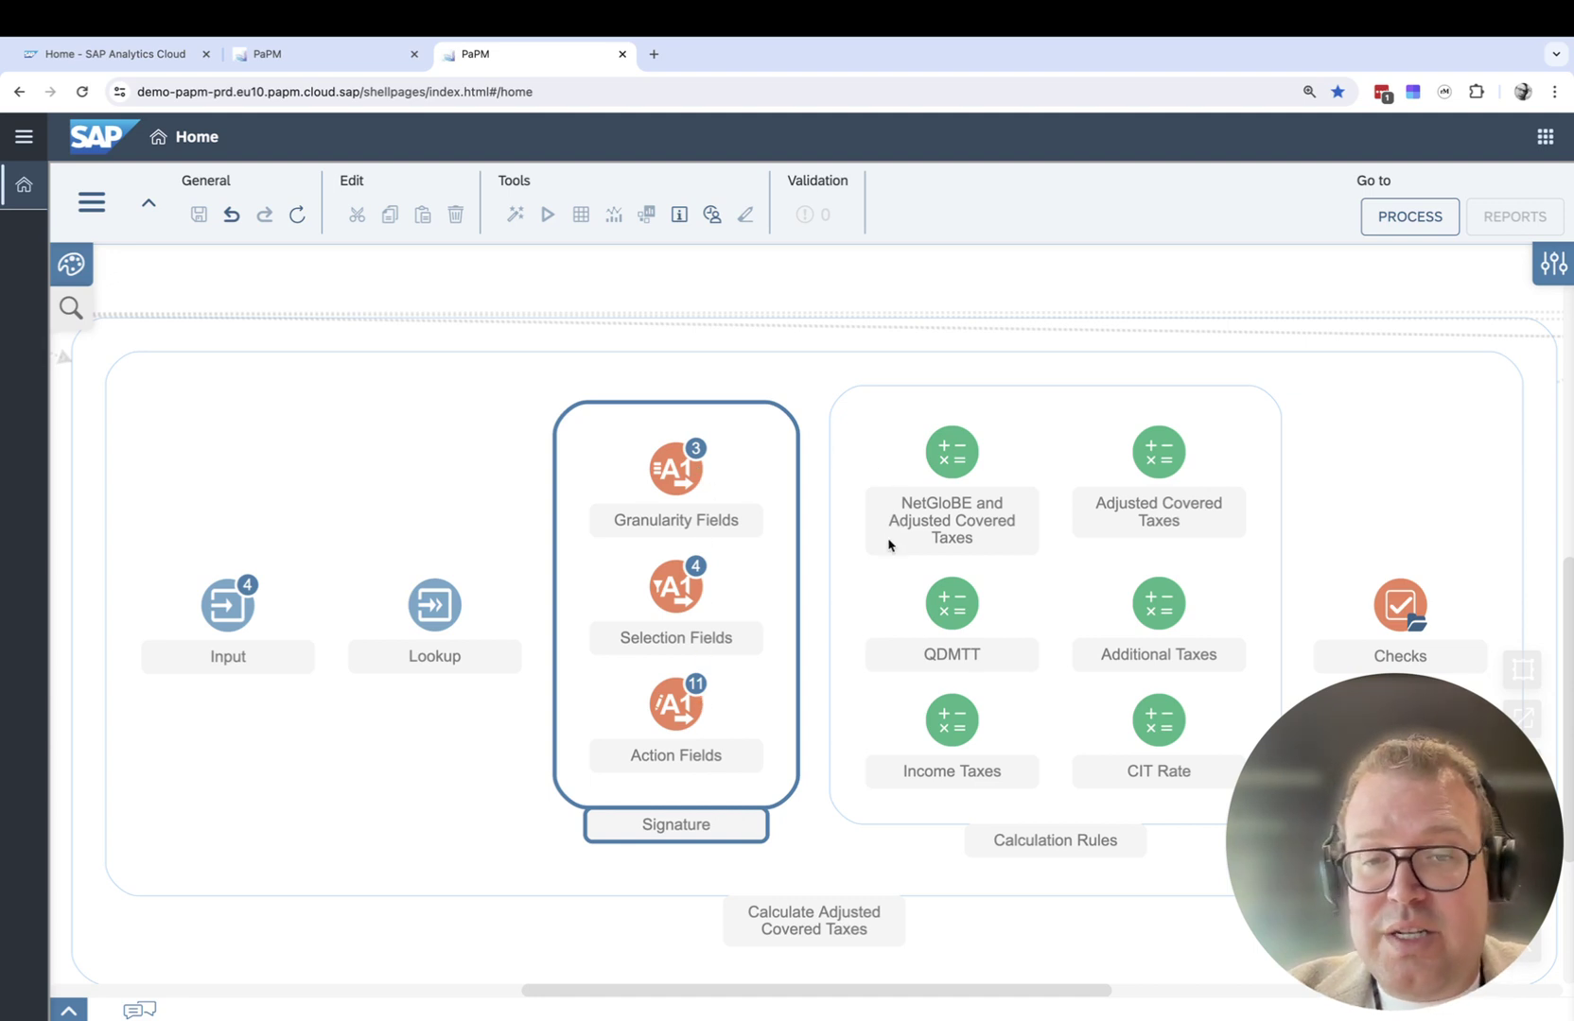
left_click_drag(807, 541, 478, 516)
left_click(588, 414)
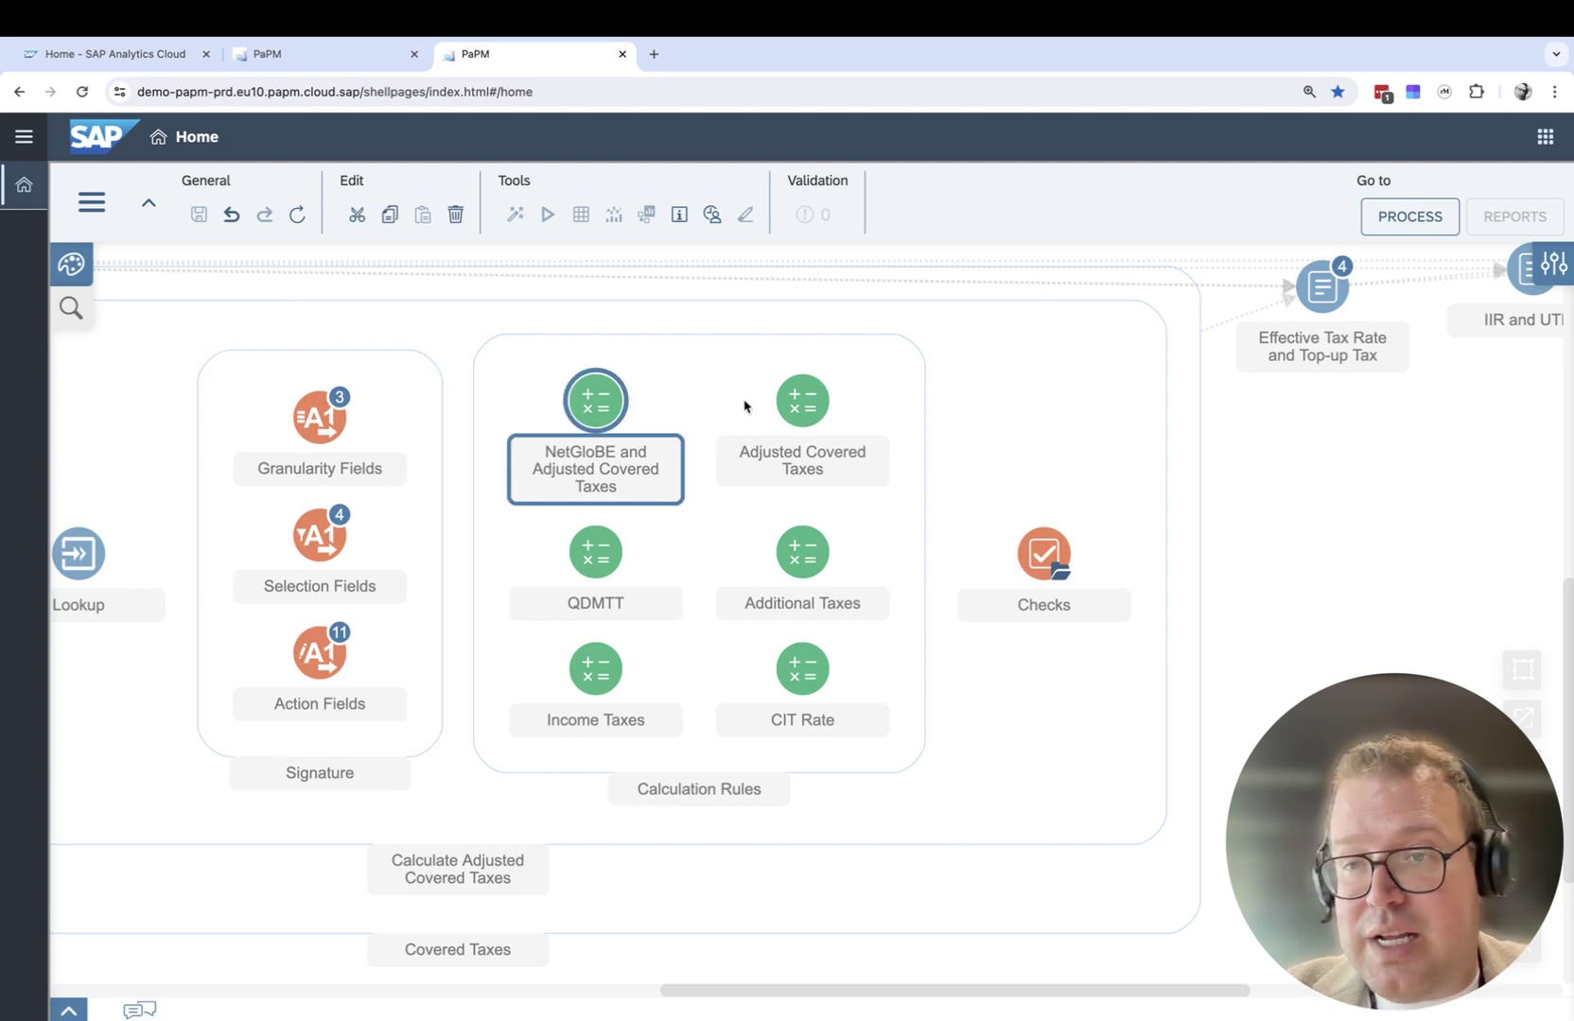
- Review rule R0001's settings, including the REP_ITEM3 Tax Position Top Node EBT selection
left_click(1551, 266)
scroll(1477, 411, "down", 5)
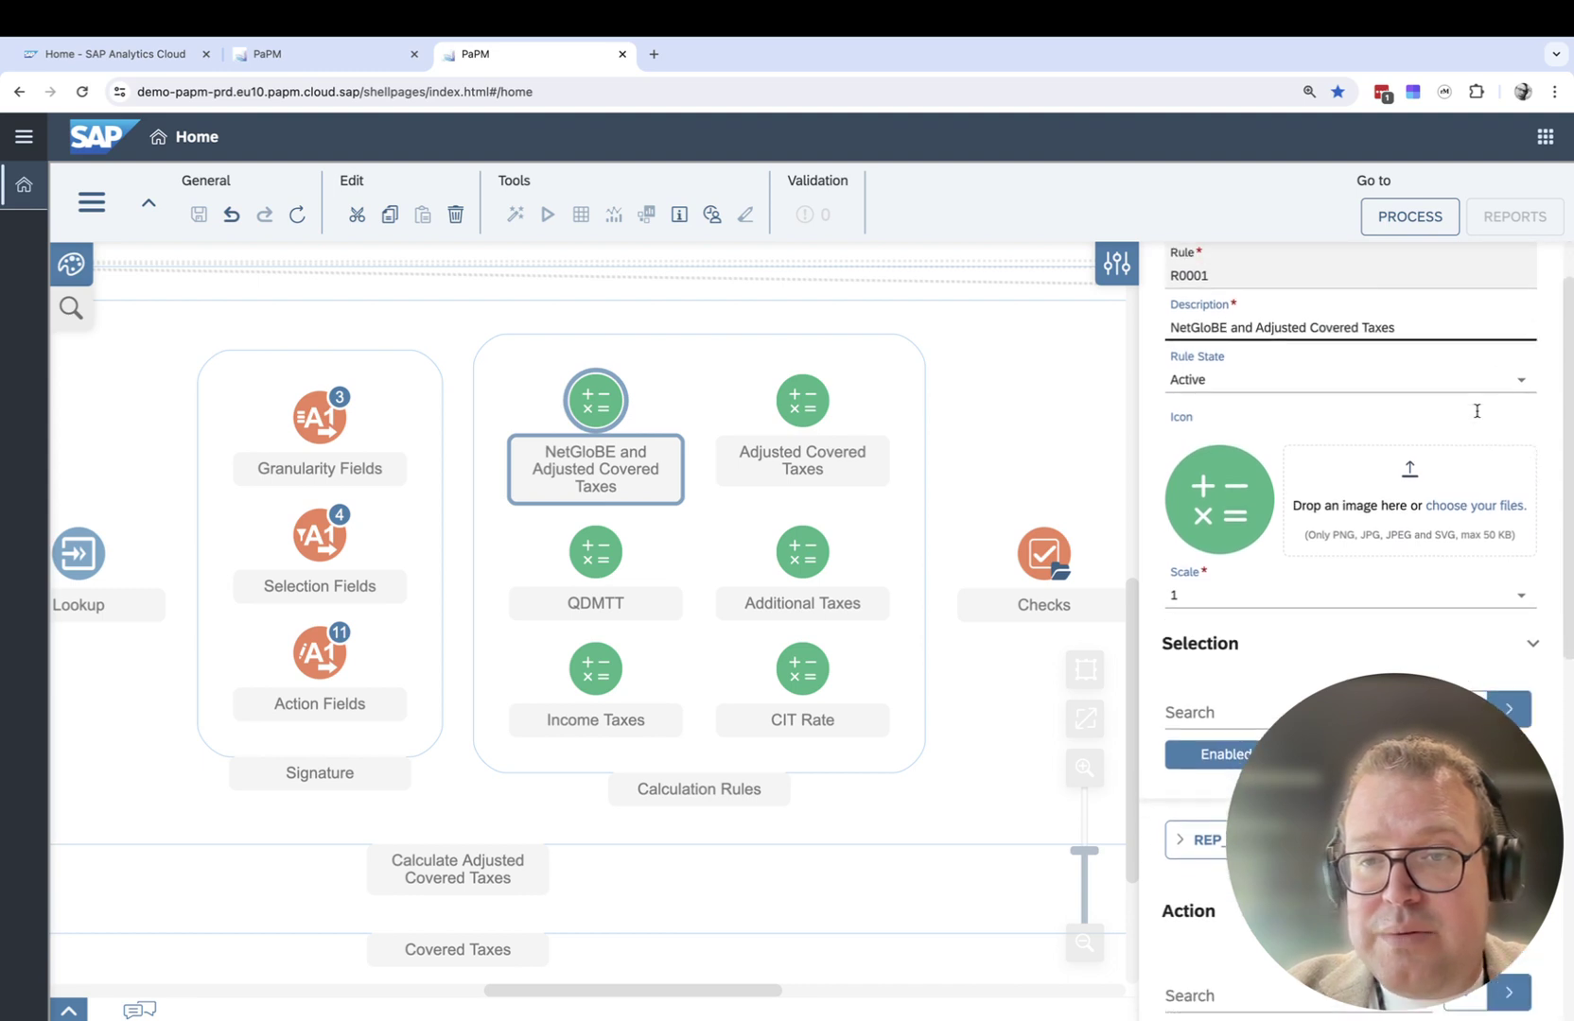
scroll(1476, 414, "down", 4)
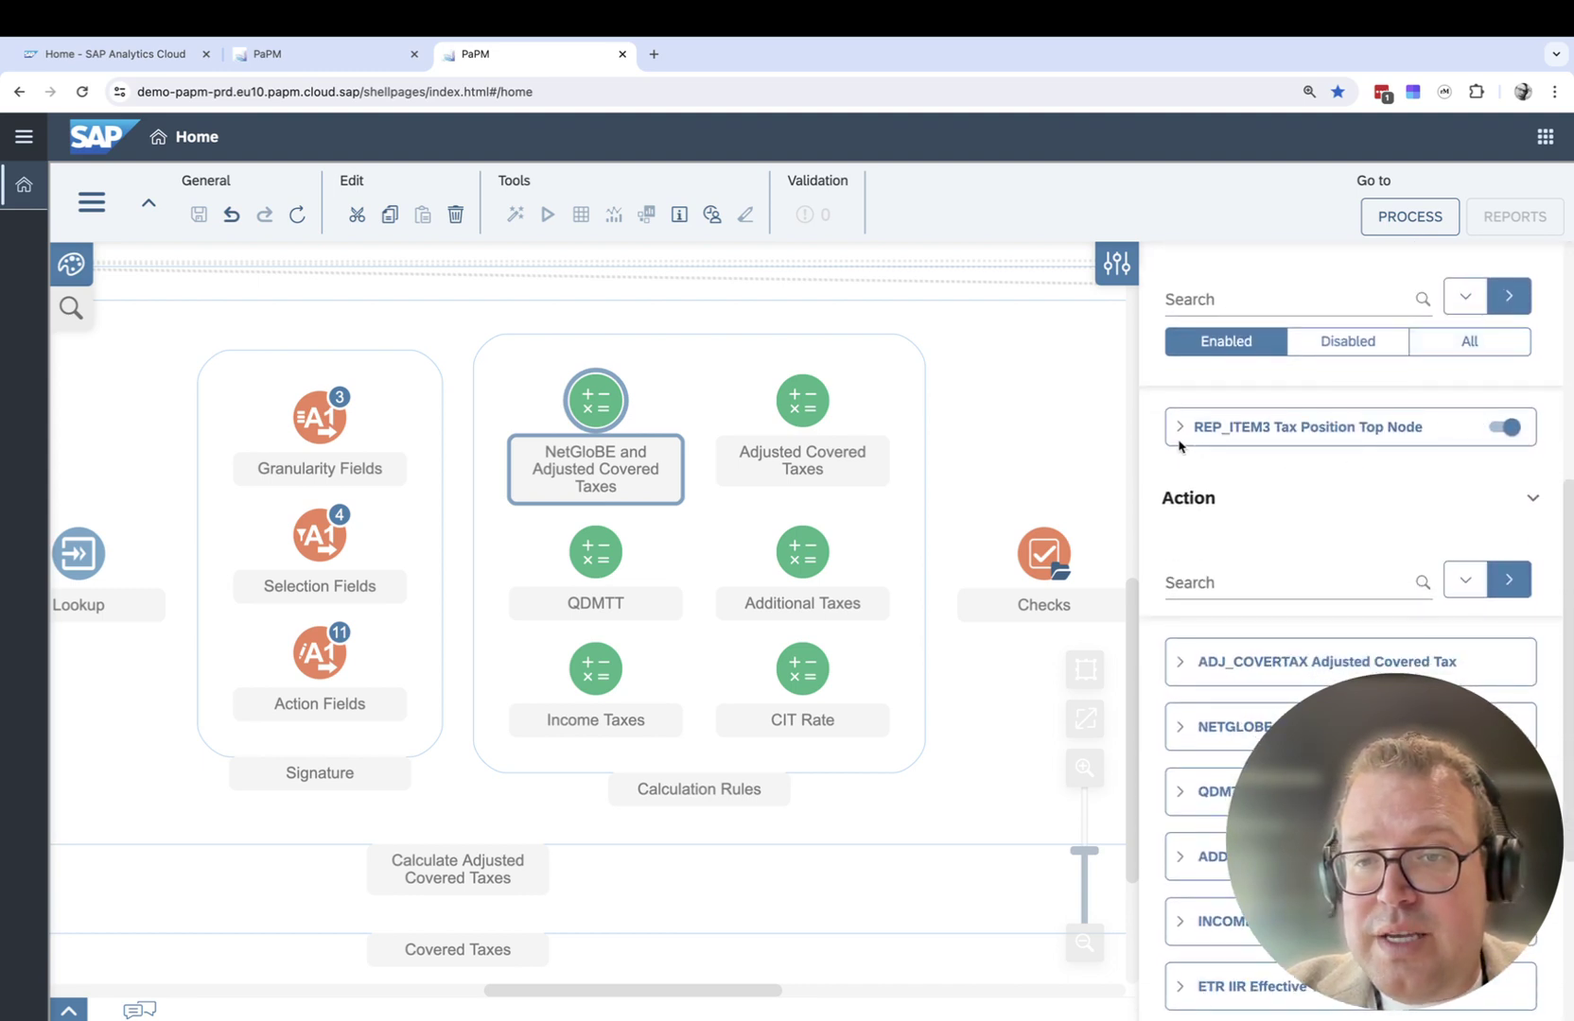
left_click(1181, 433)
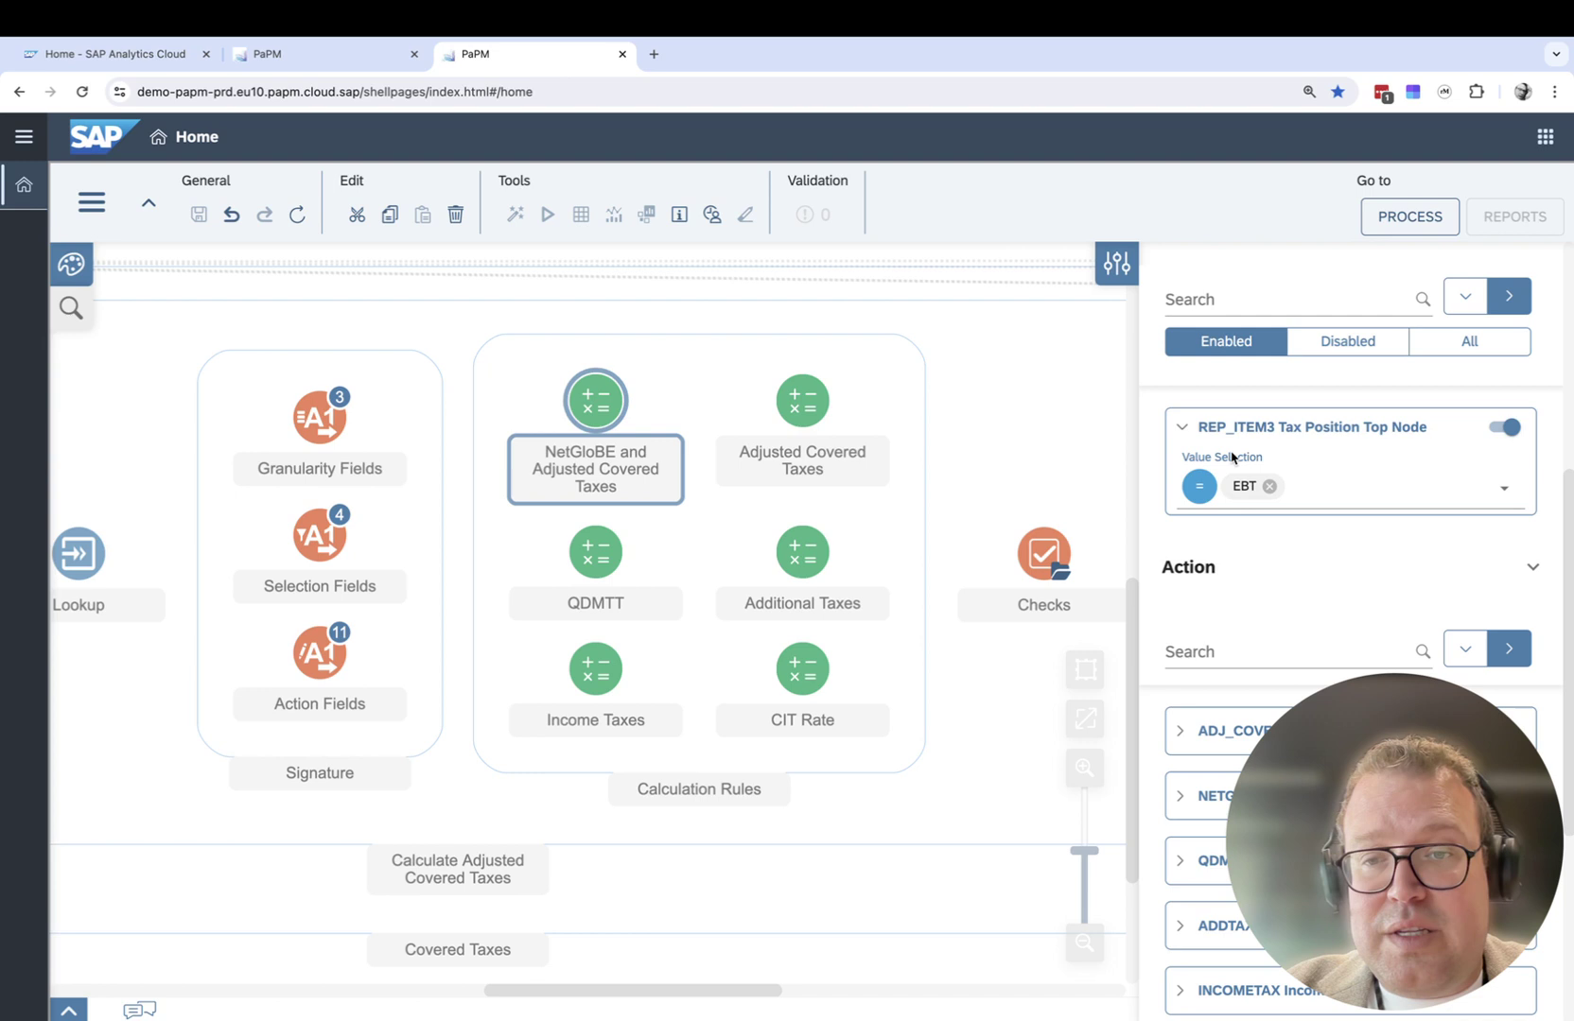
scroll(1320, 501, "down", 4)
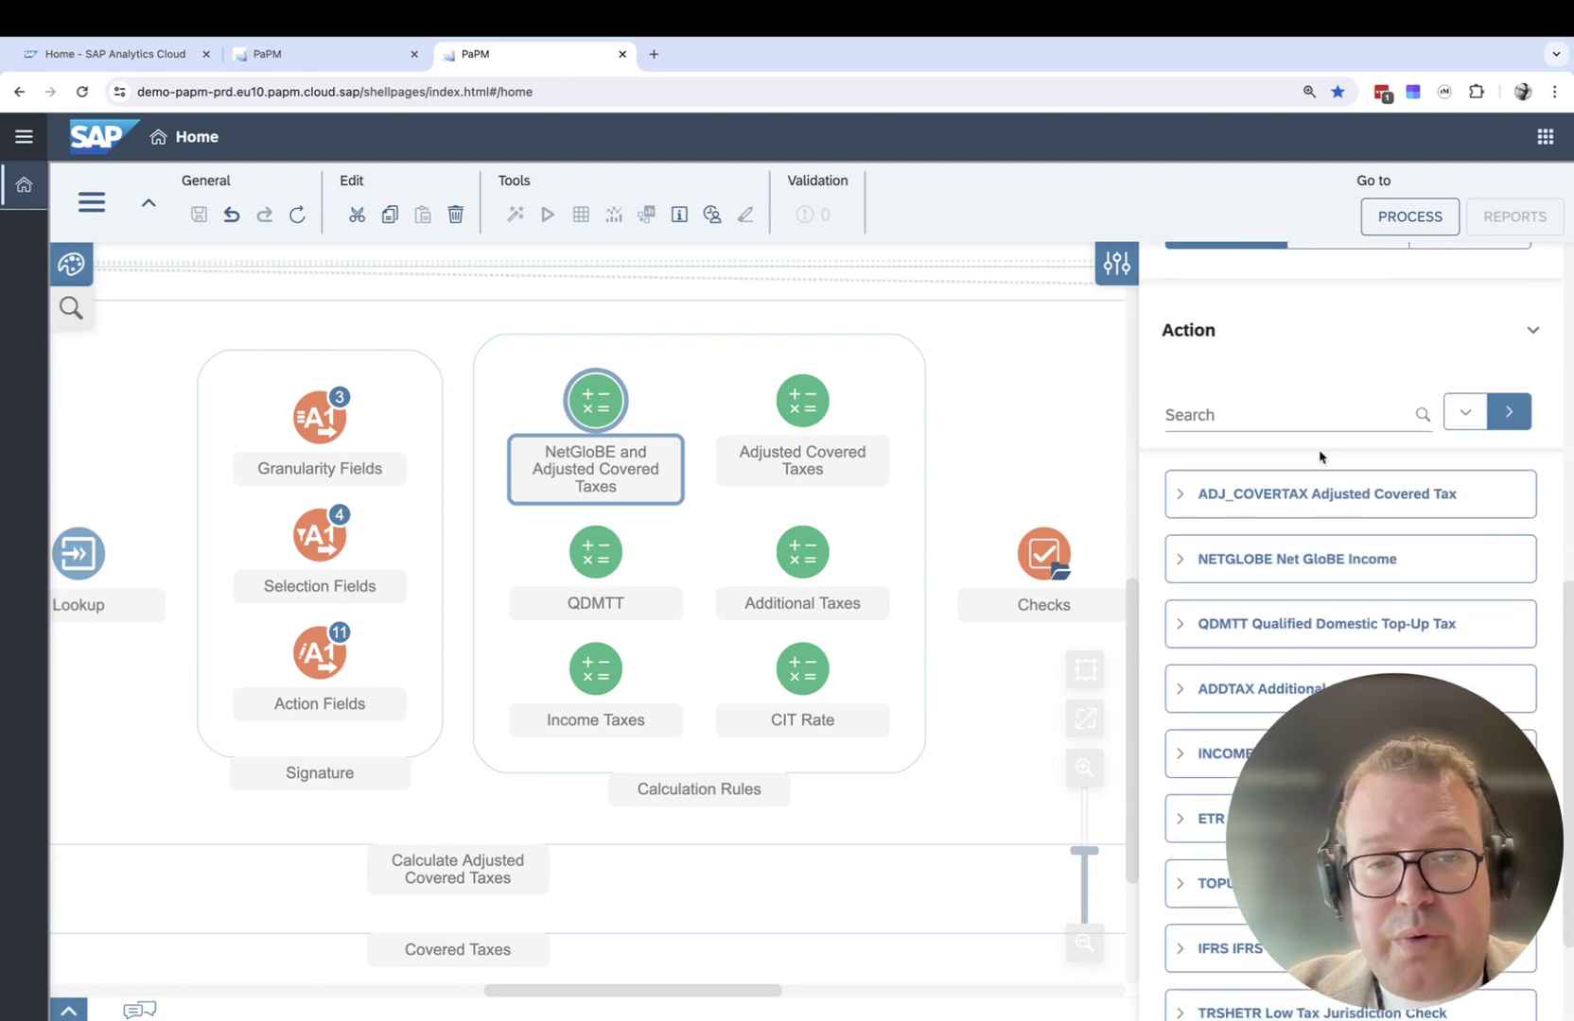
scroll(1320, 456, "down", 3)
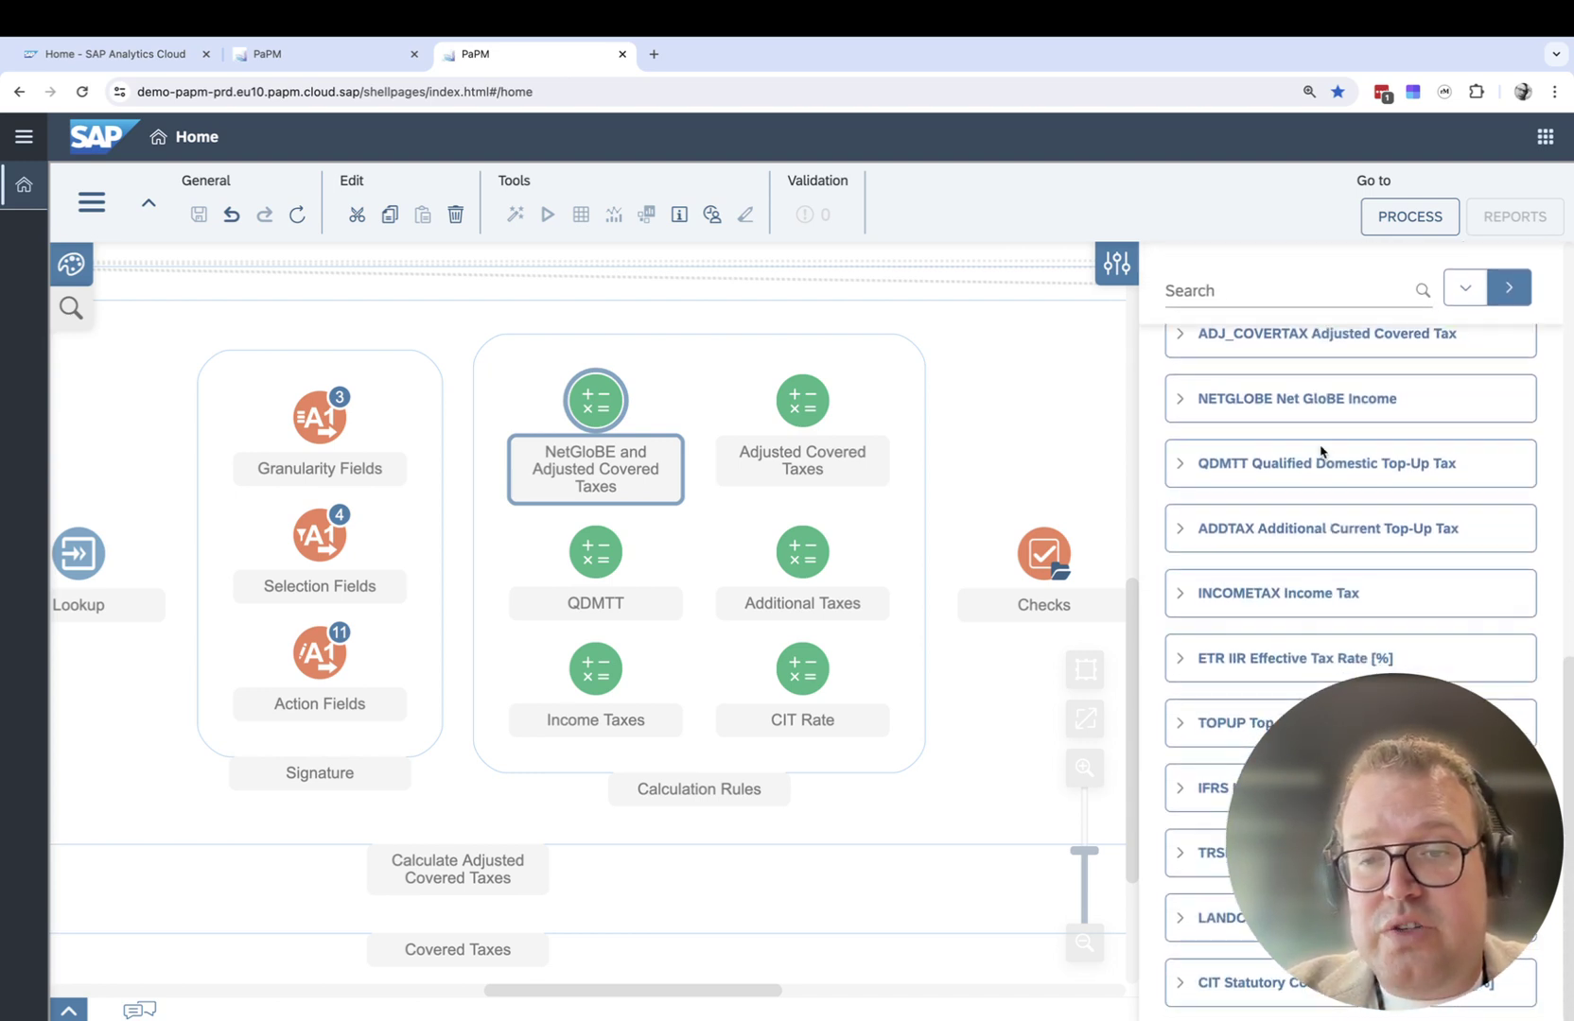
scroll(1322, 450, "up", 9)
scroll(1321, 453, "up", 6)
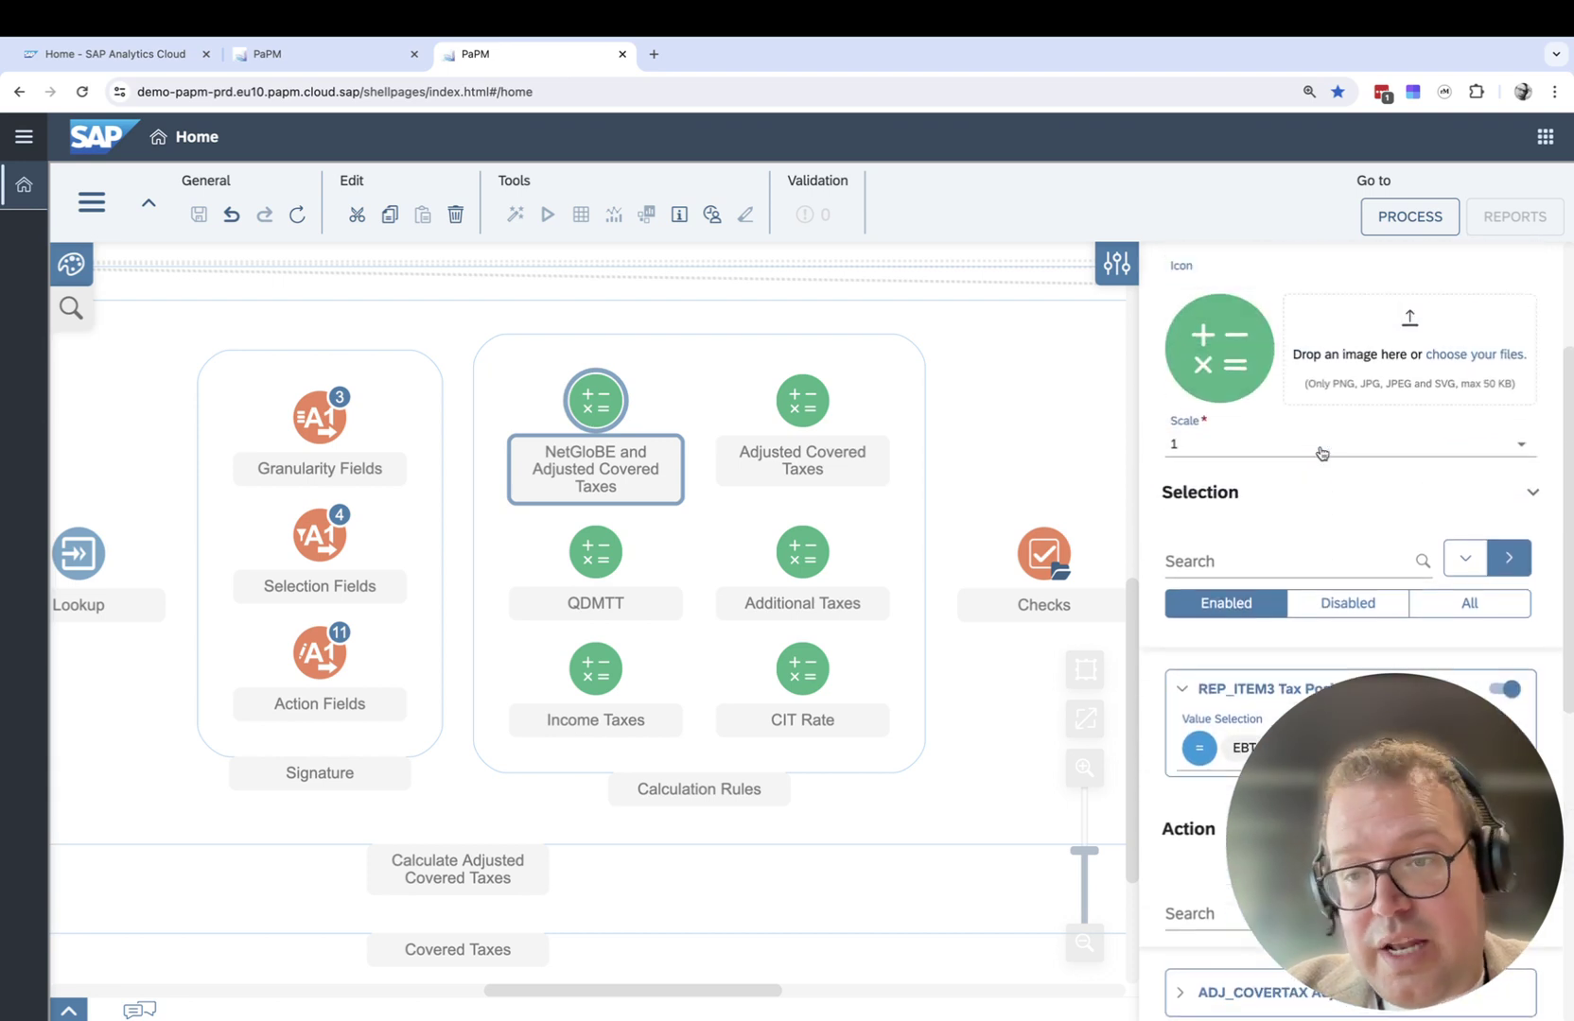
- Show the Calculation Rules sheet full width and scroll across the R0001–R0006 formulas
left_click(739, 798)
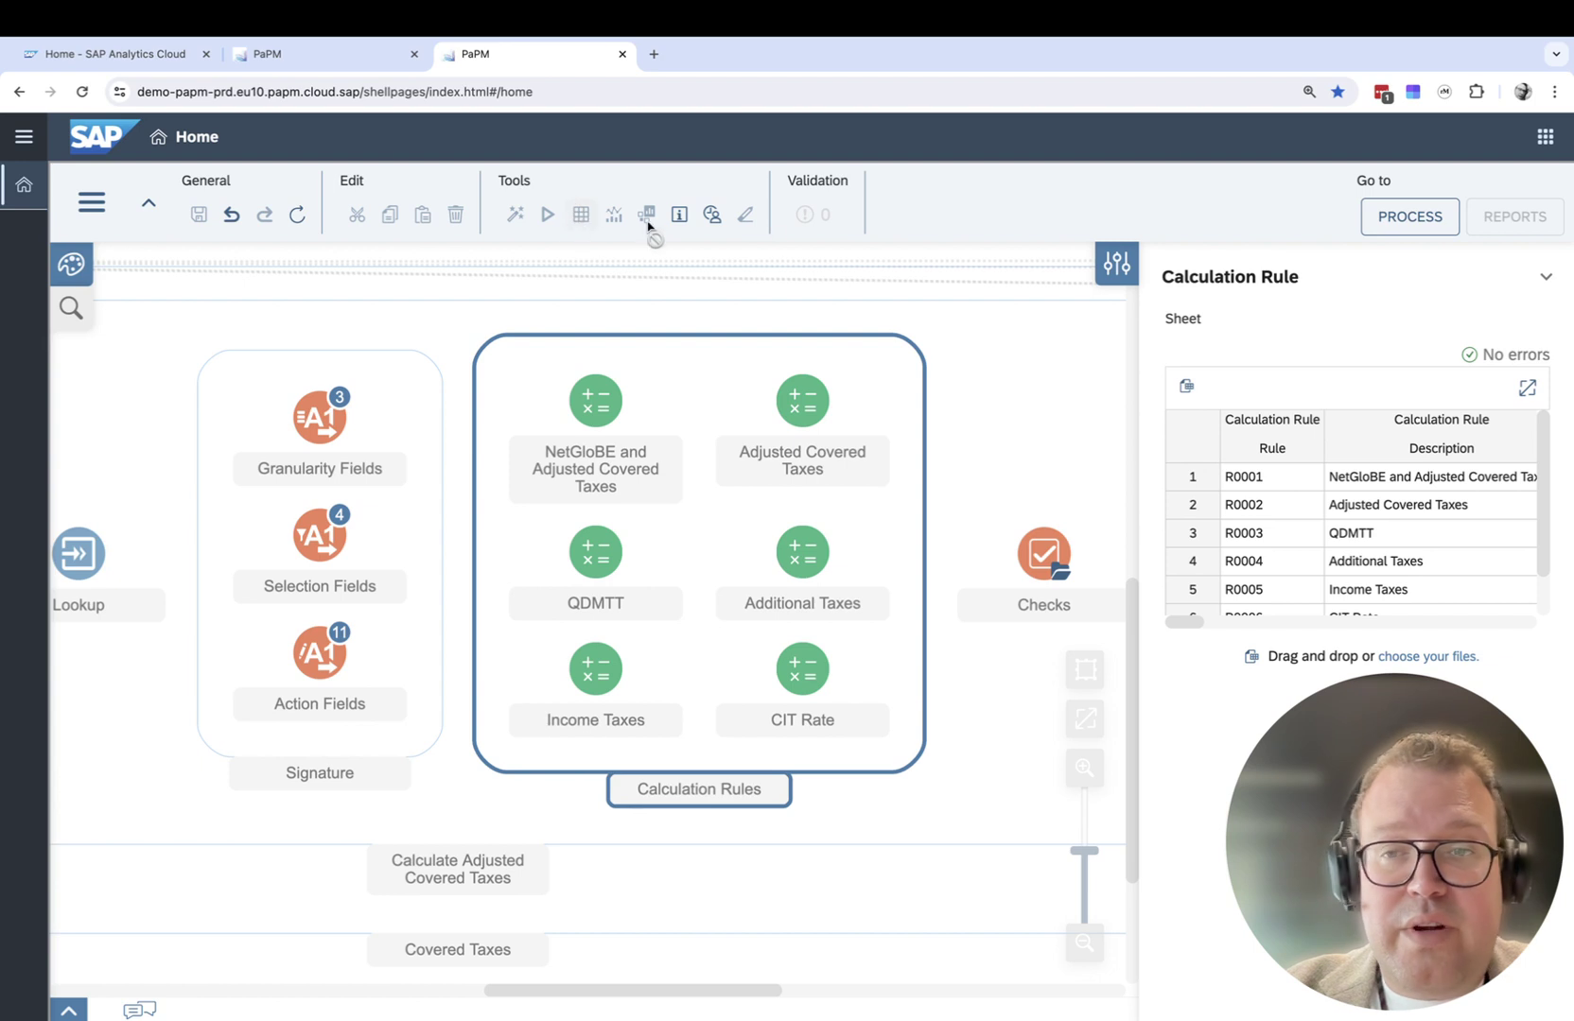
left_click(1526, 401)
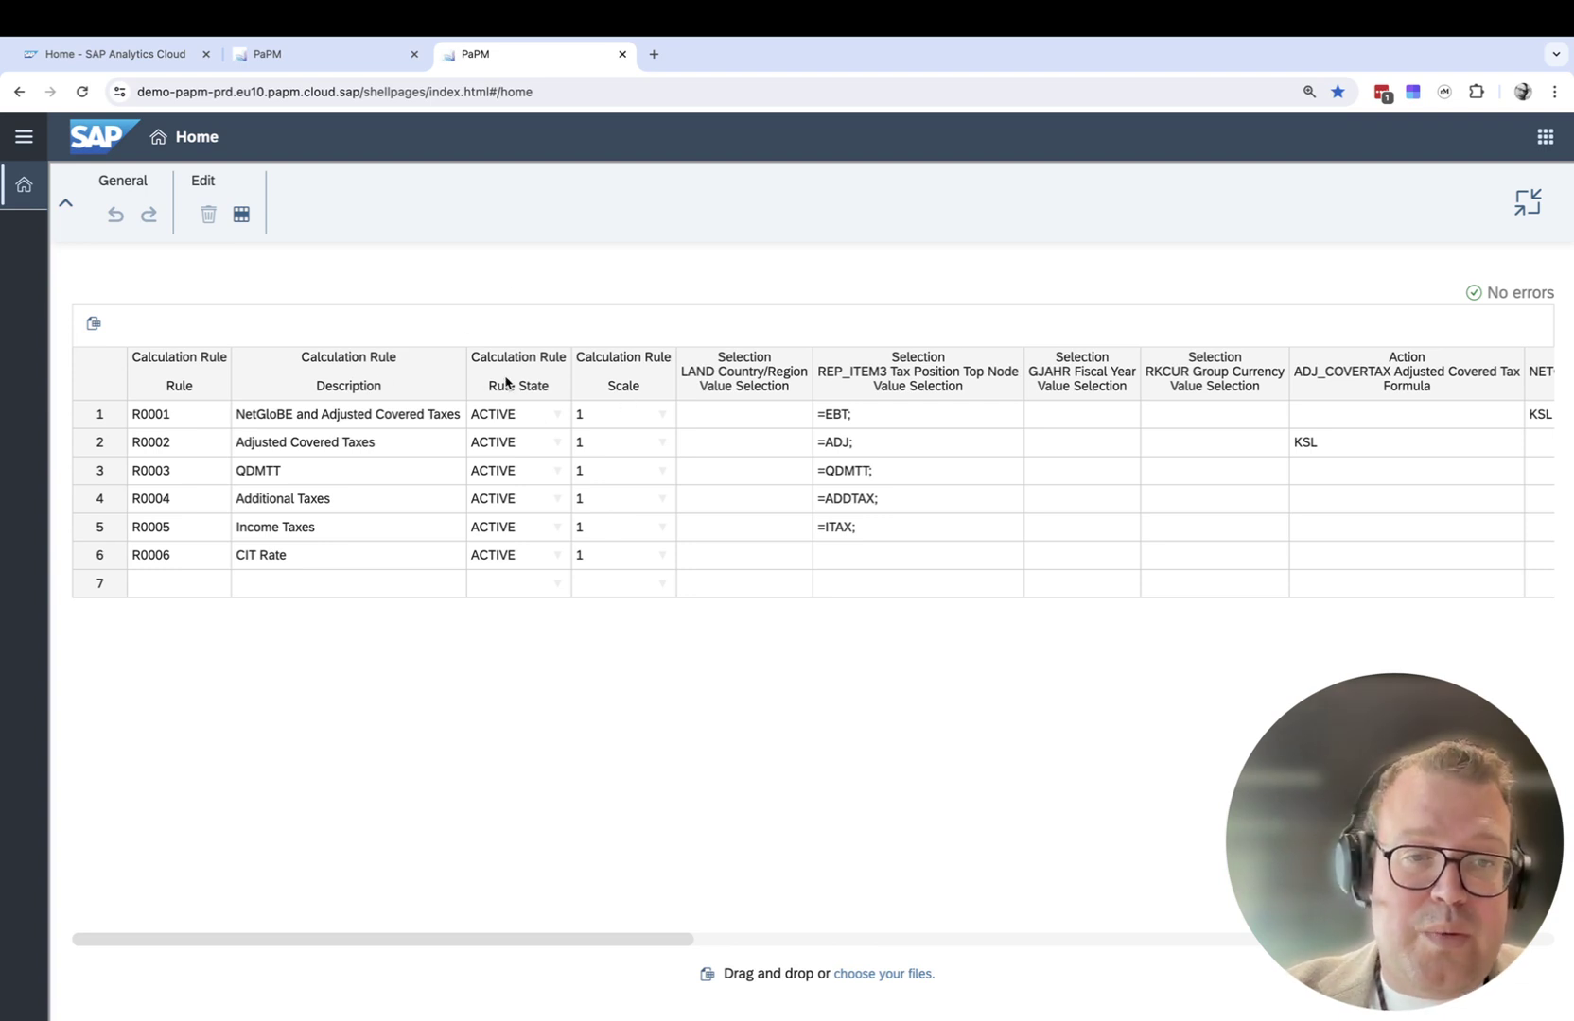
left_click_drag(583, 941, 1538, 918)
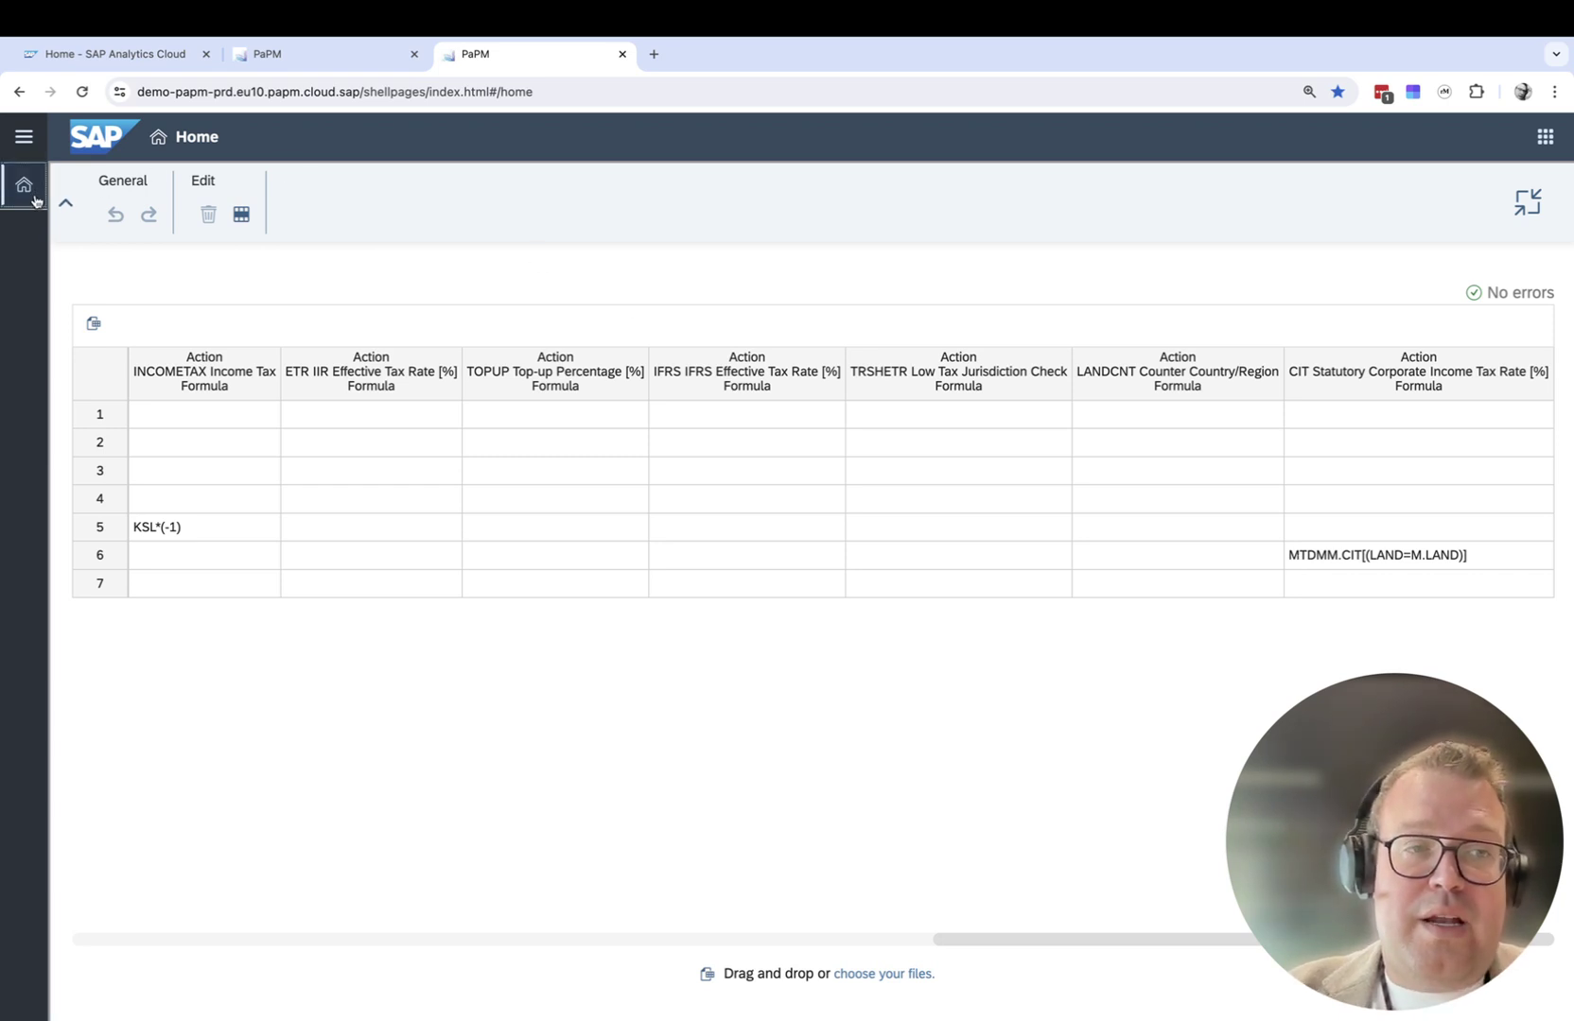
- Restore the rule sheet beside the diagram and collapse Calculation Rules and Covered Taxes
left_click(1525, 202)
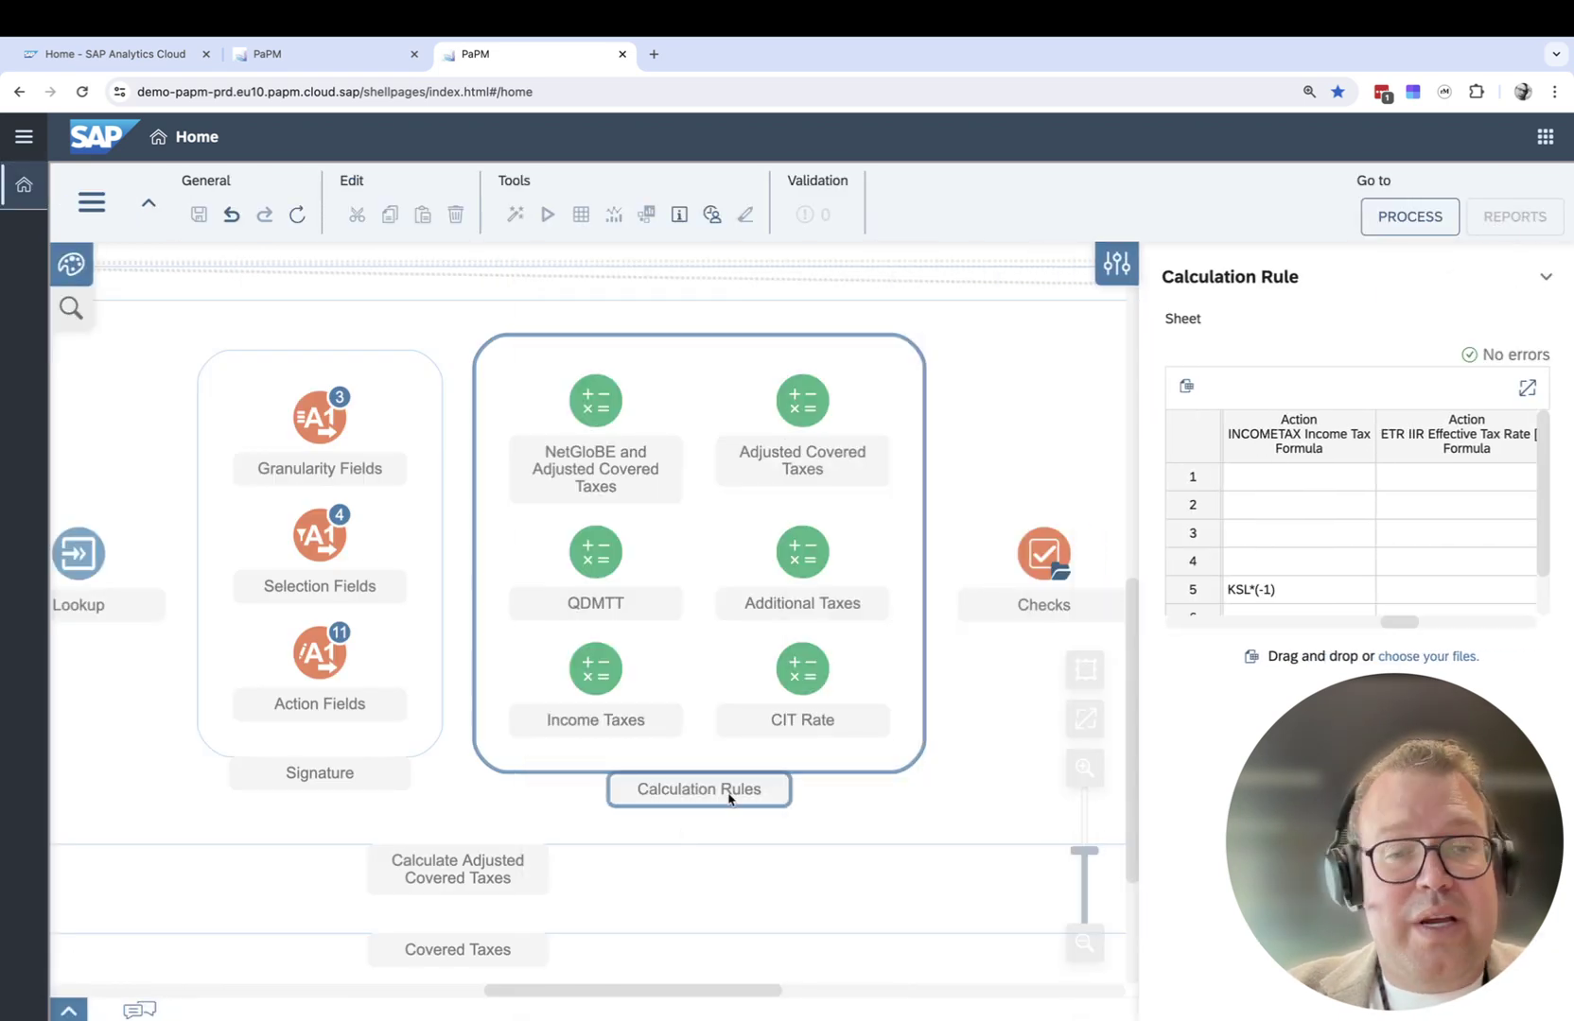
double_click(695, 806)
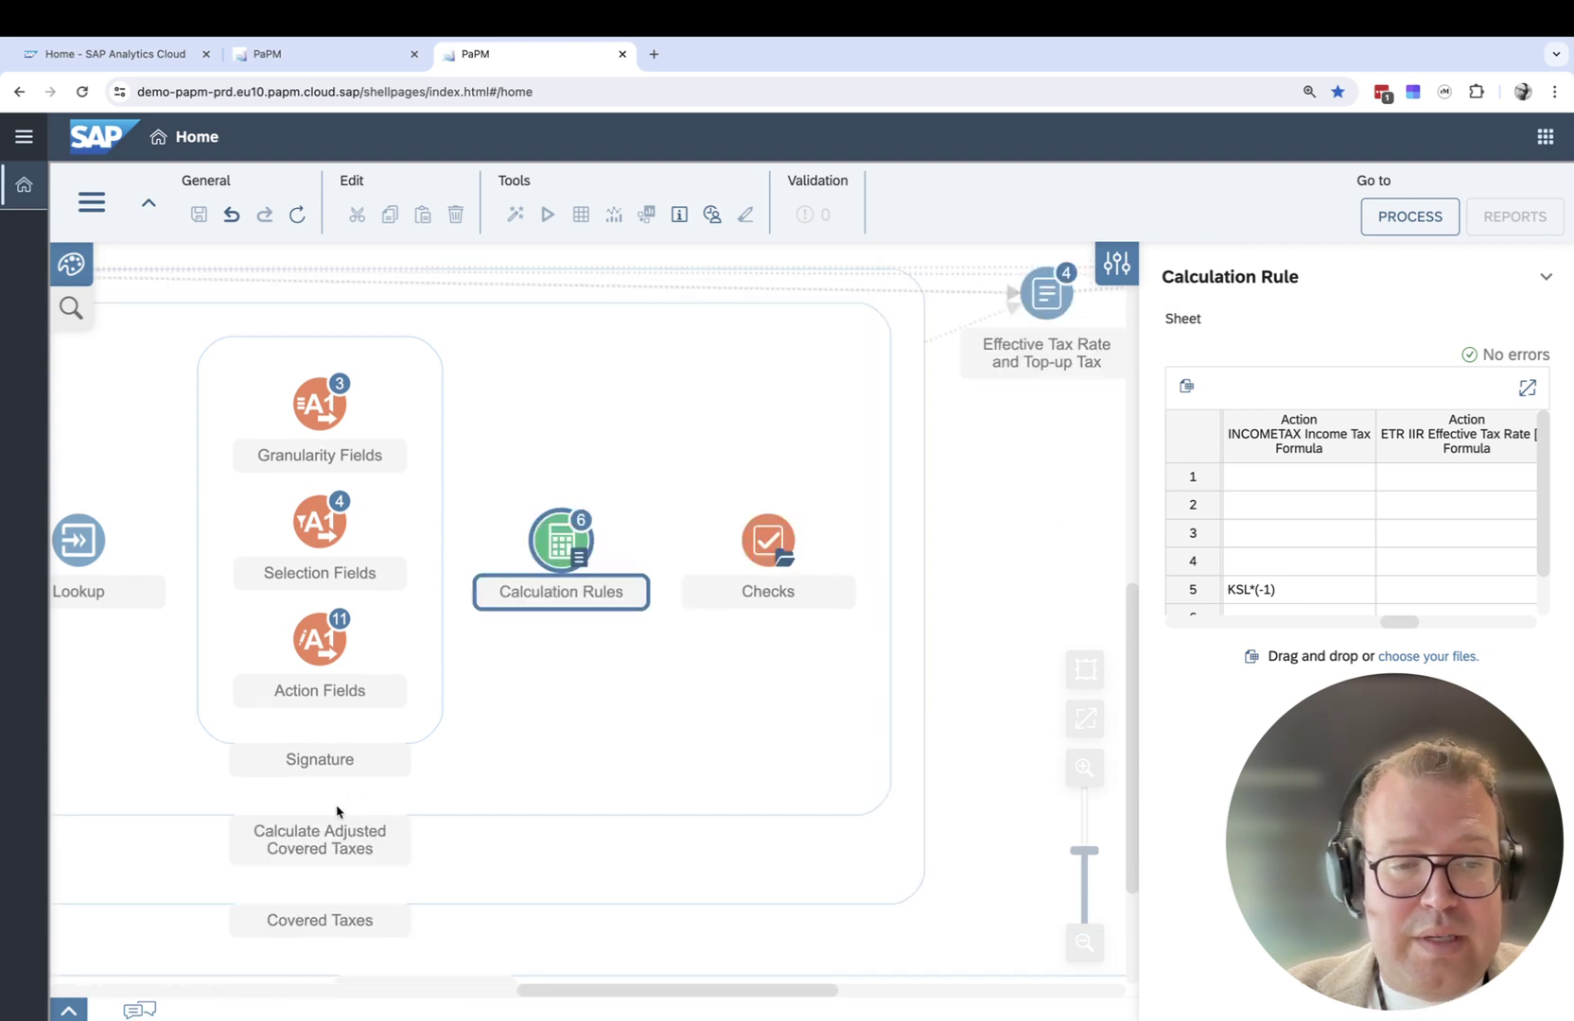
double_click(363, 917)
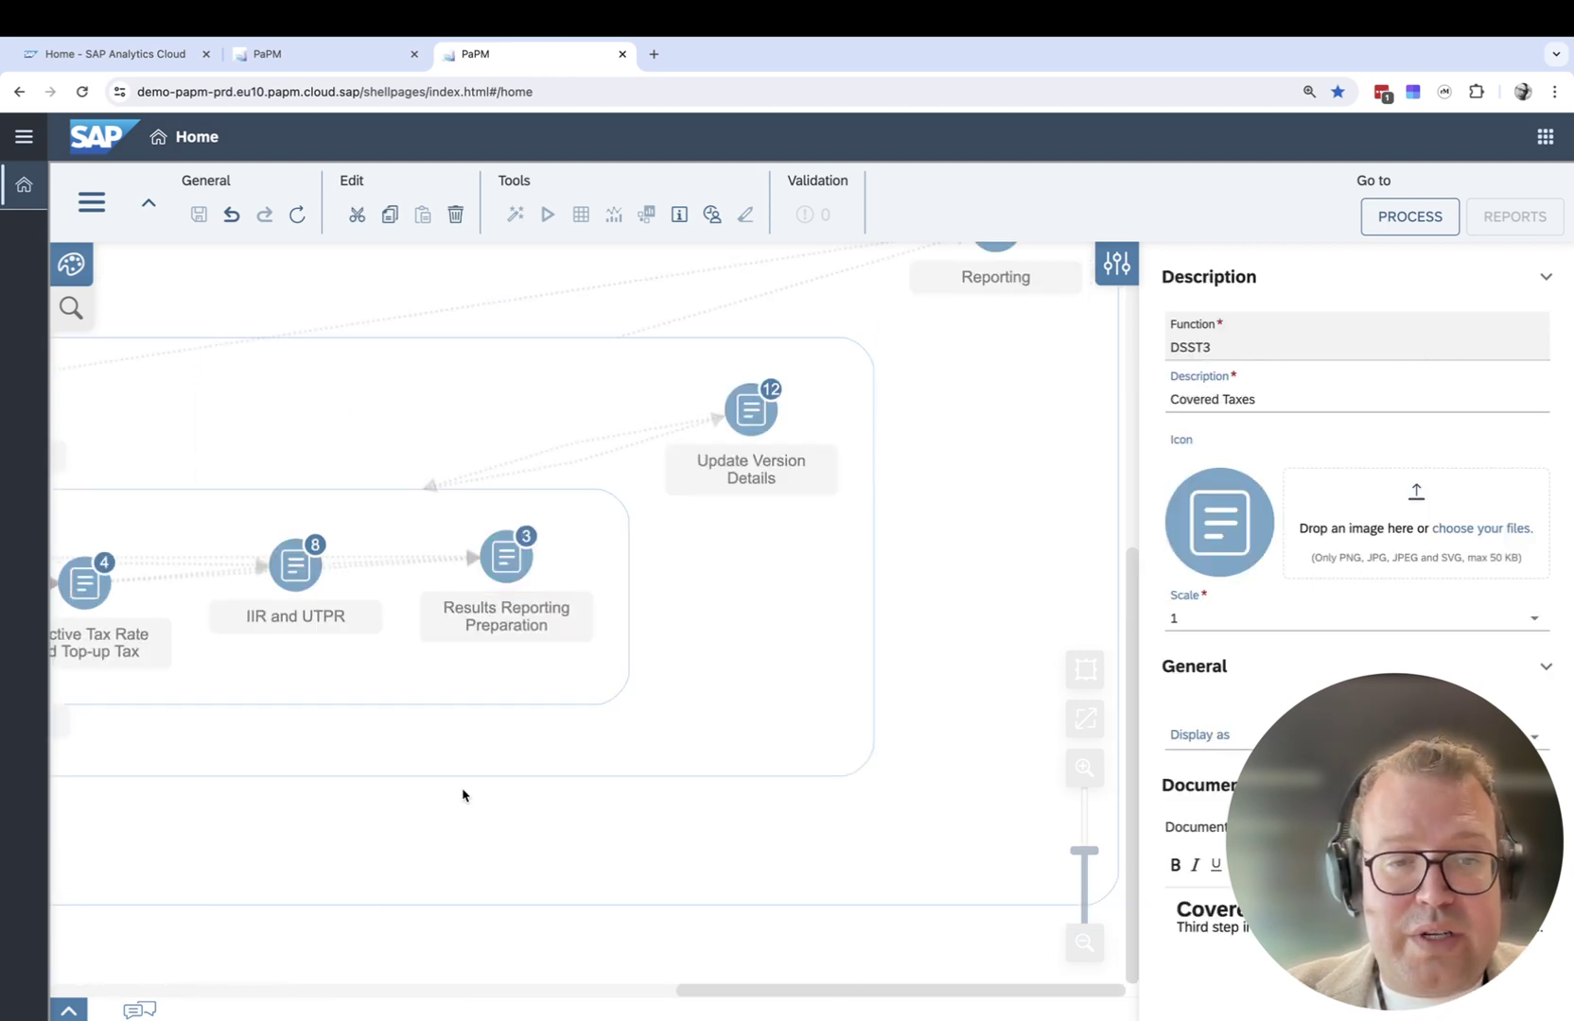
- Expand IIR and UTPR and view the Get Receiver [%] and Allocate to Third Parties settings
double_click(302, 584)
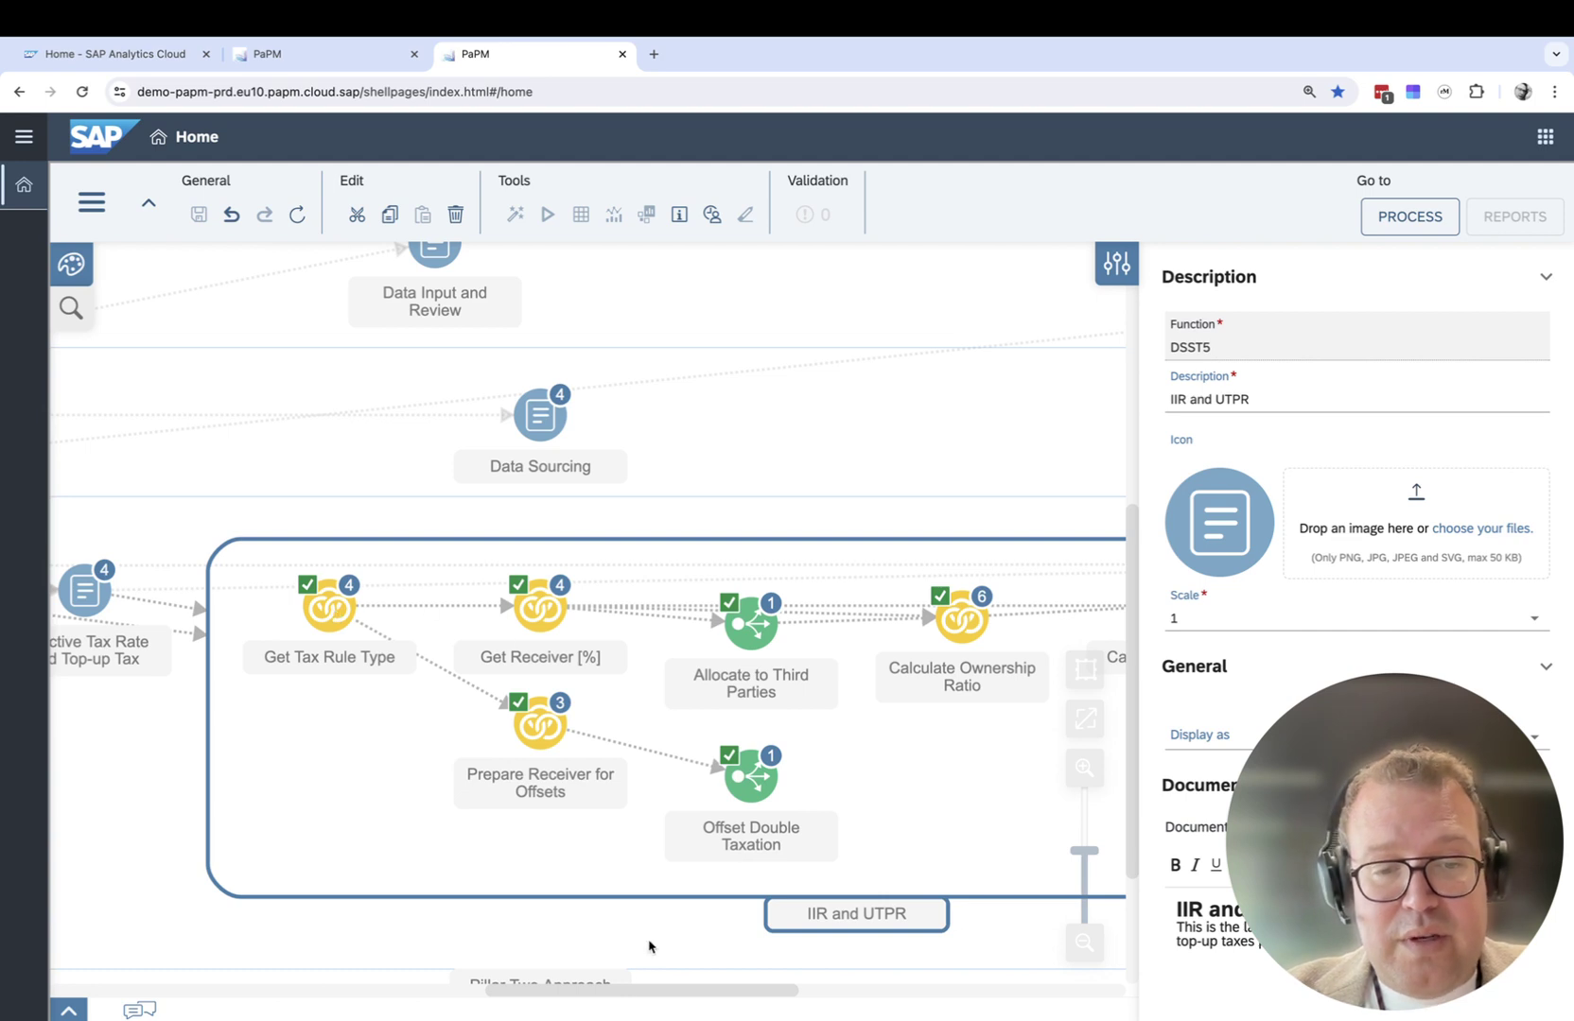
left_click_drag(689, 994, 764, 996)
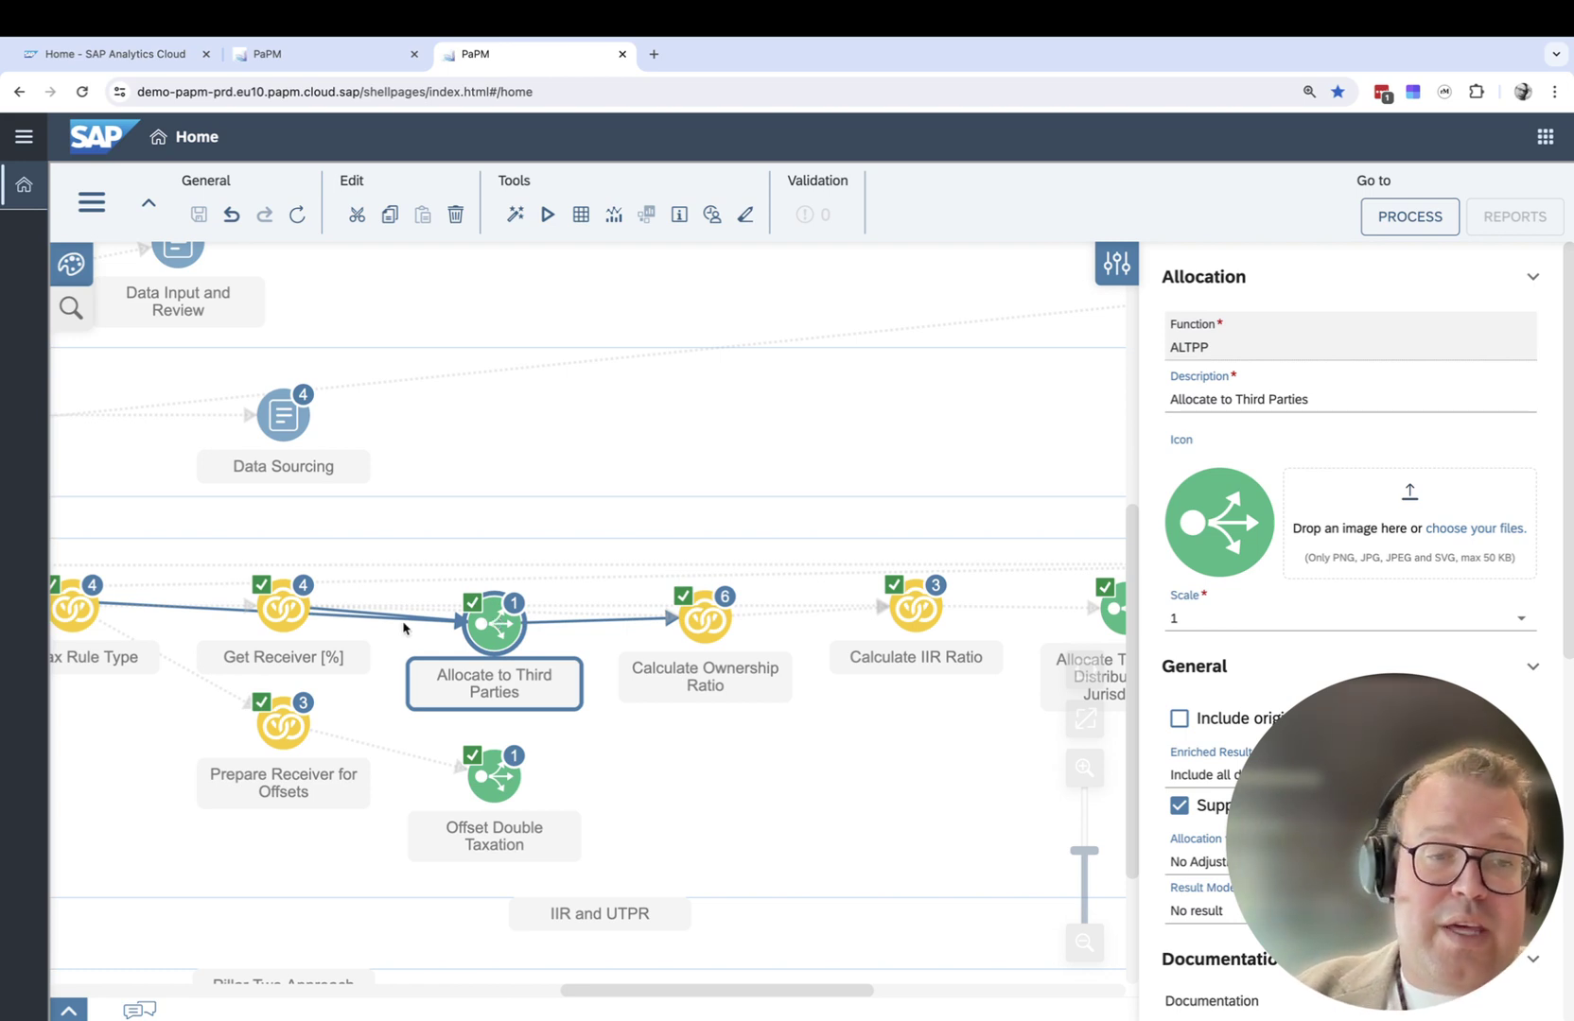
left_click(282, 615)
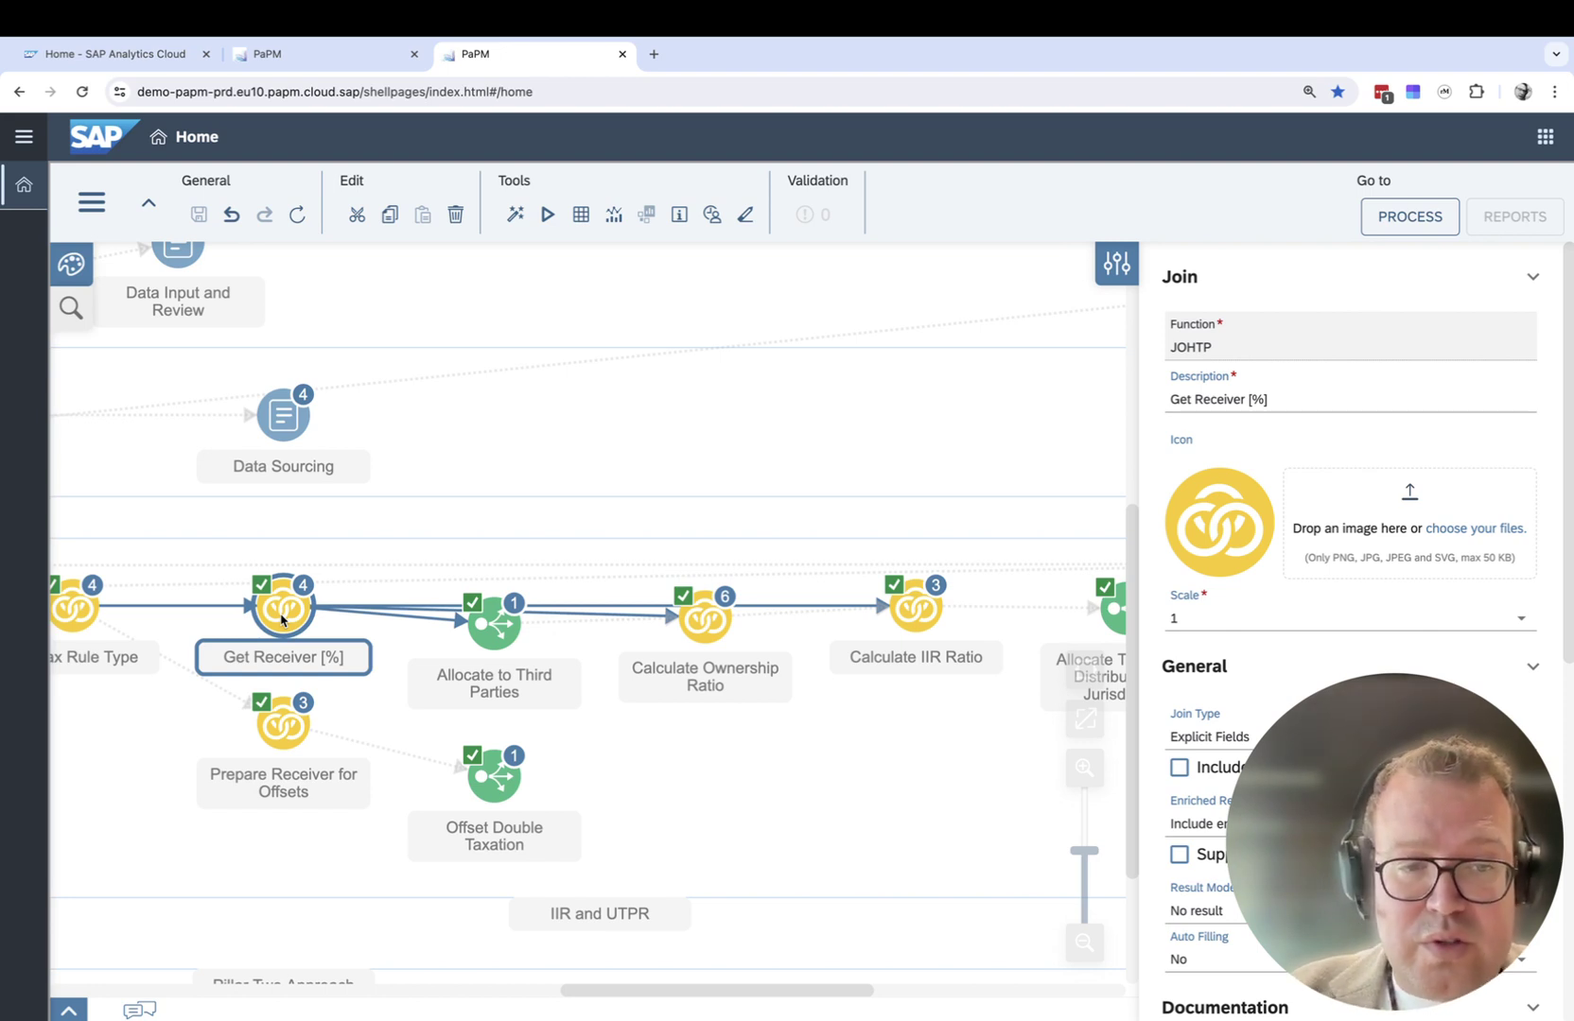
left_click(489, 632)
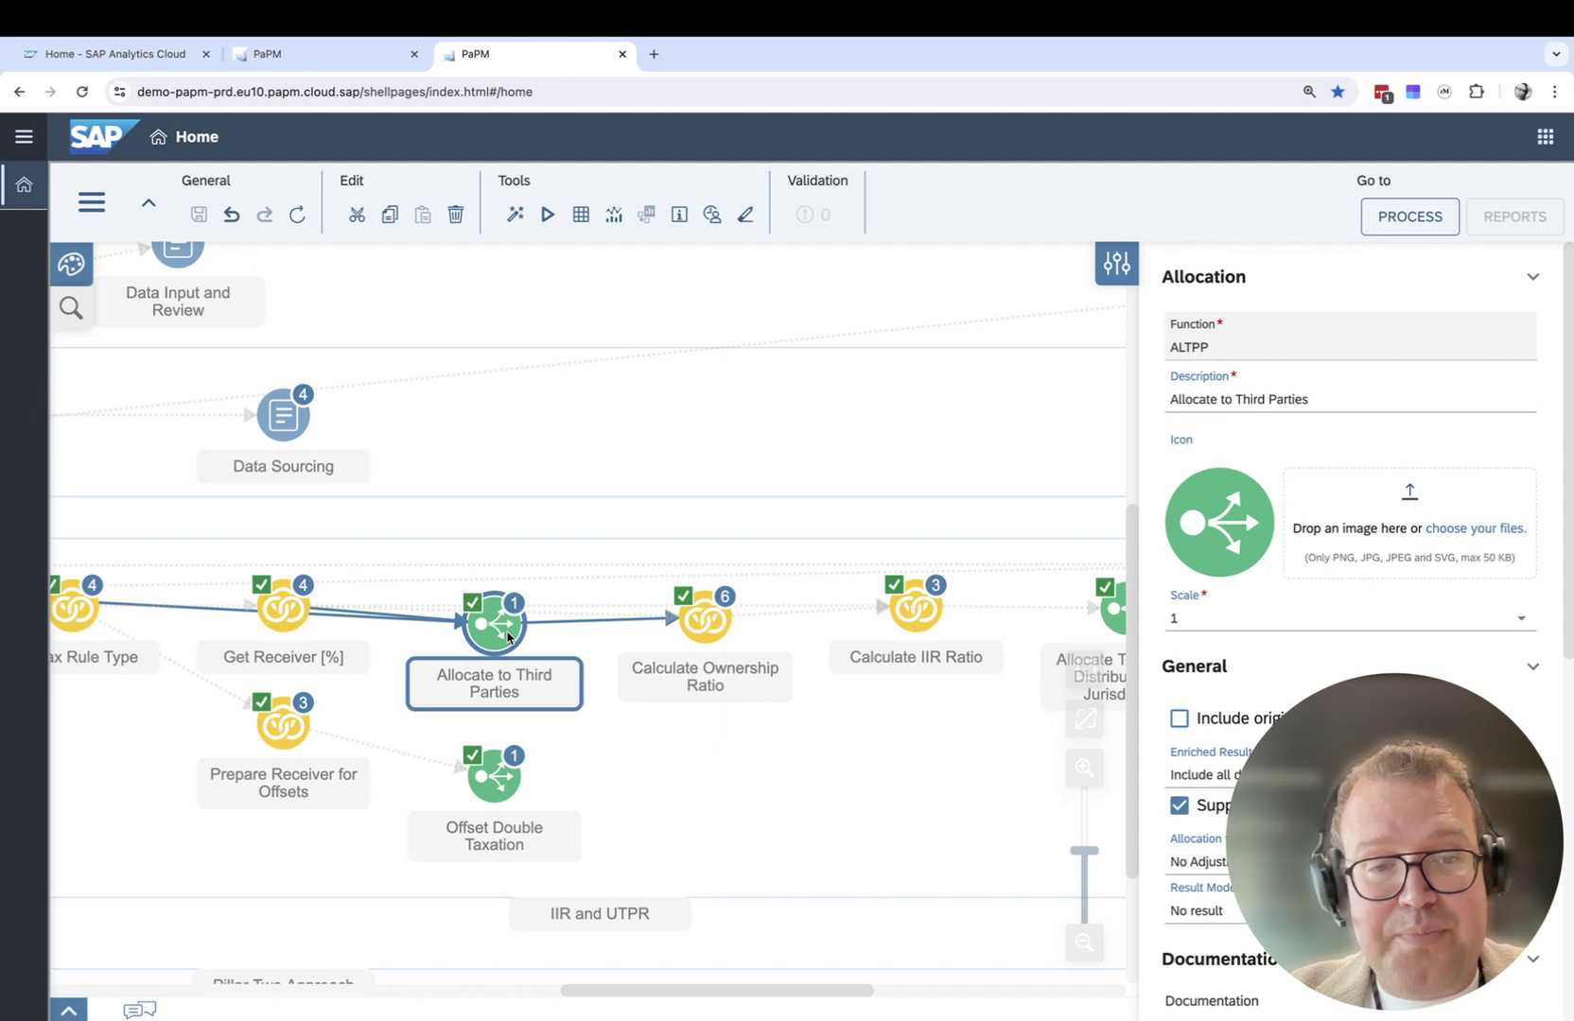
- Expand Allocate to Third Parties and show its Direct Rules sheet full width: R0001, POST_AM to INCLUSION_RATIO
double_click(508, 637)
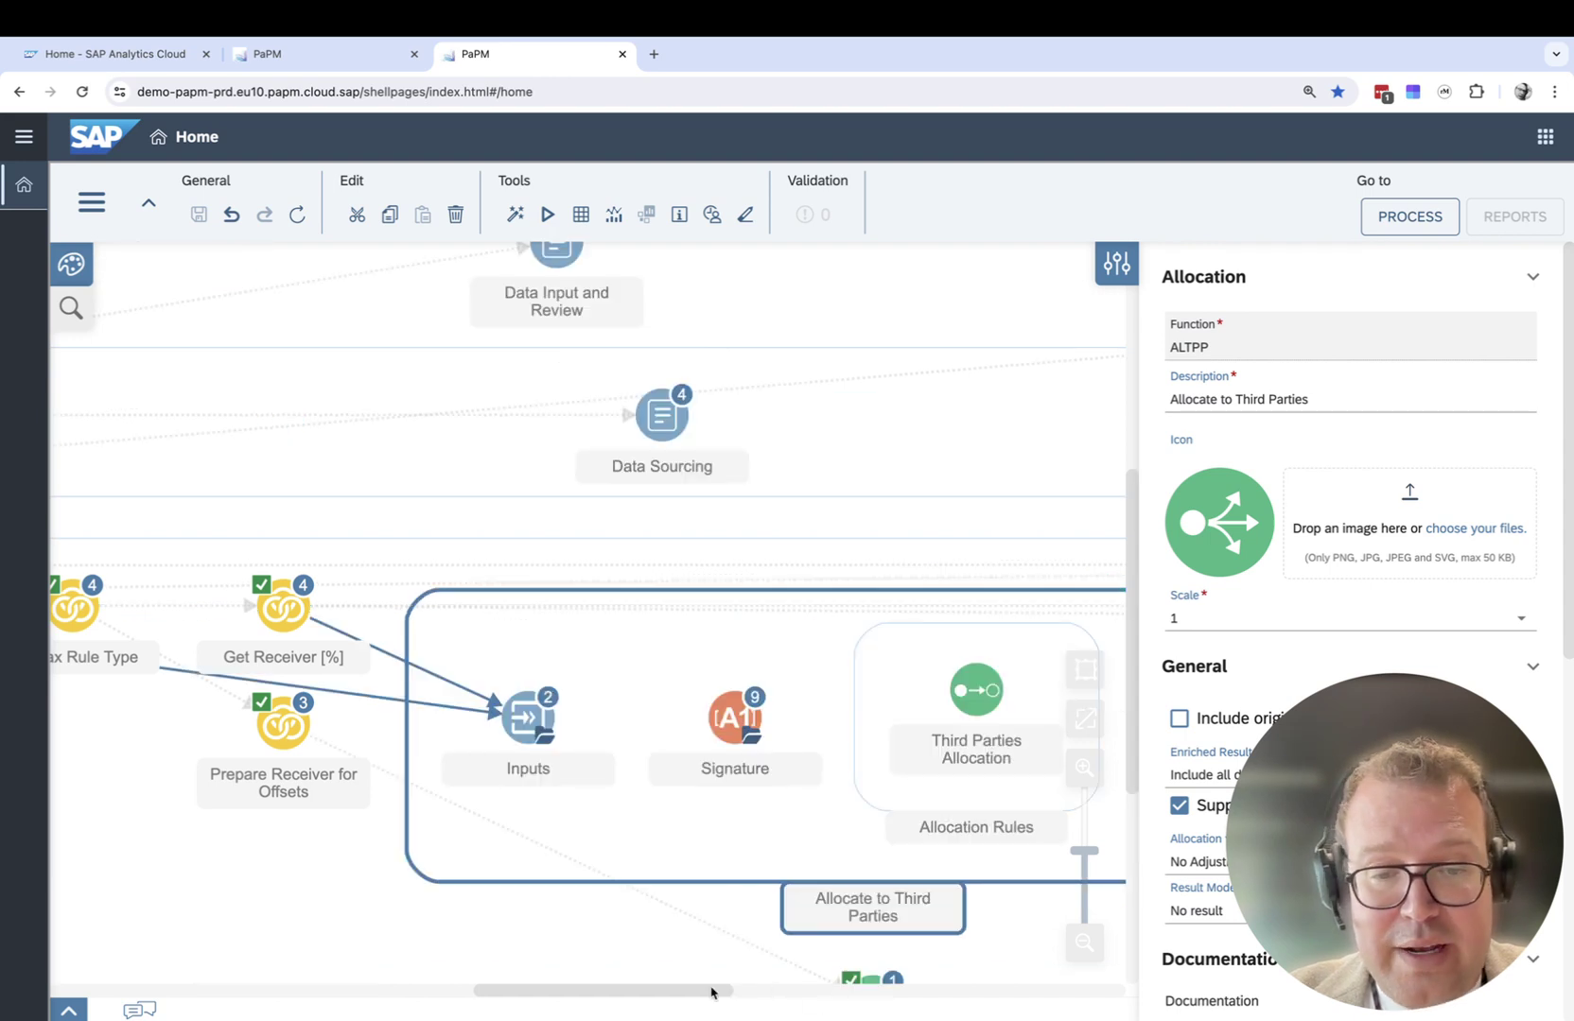
left_click_drag(714, 993, 831, 992)
left_click(569, 836)
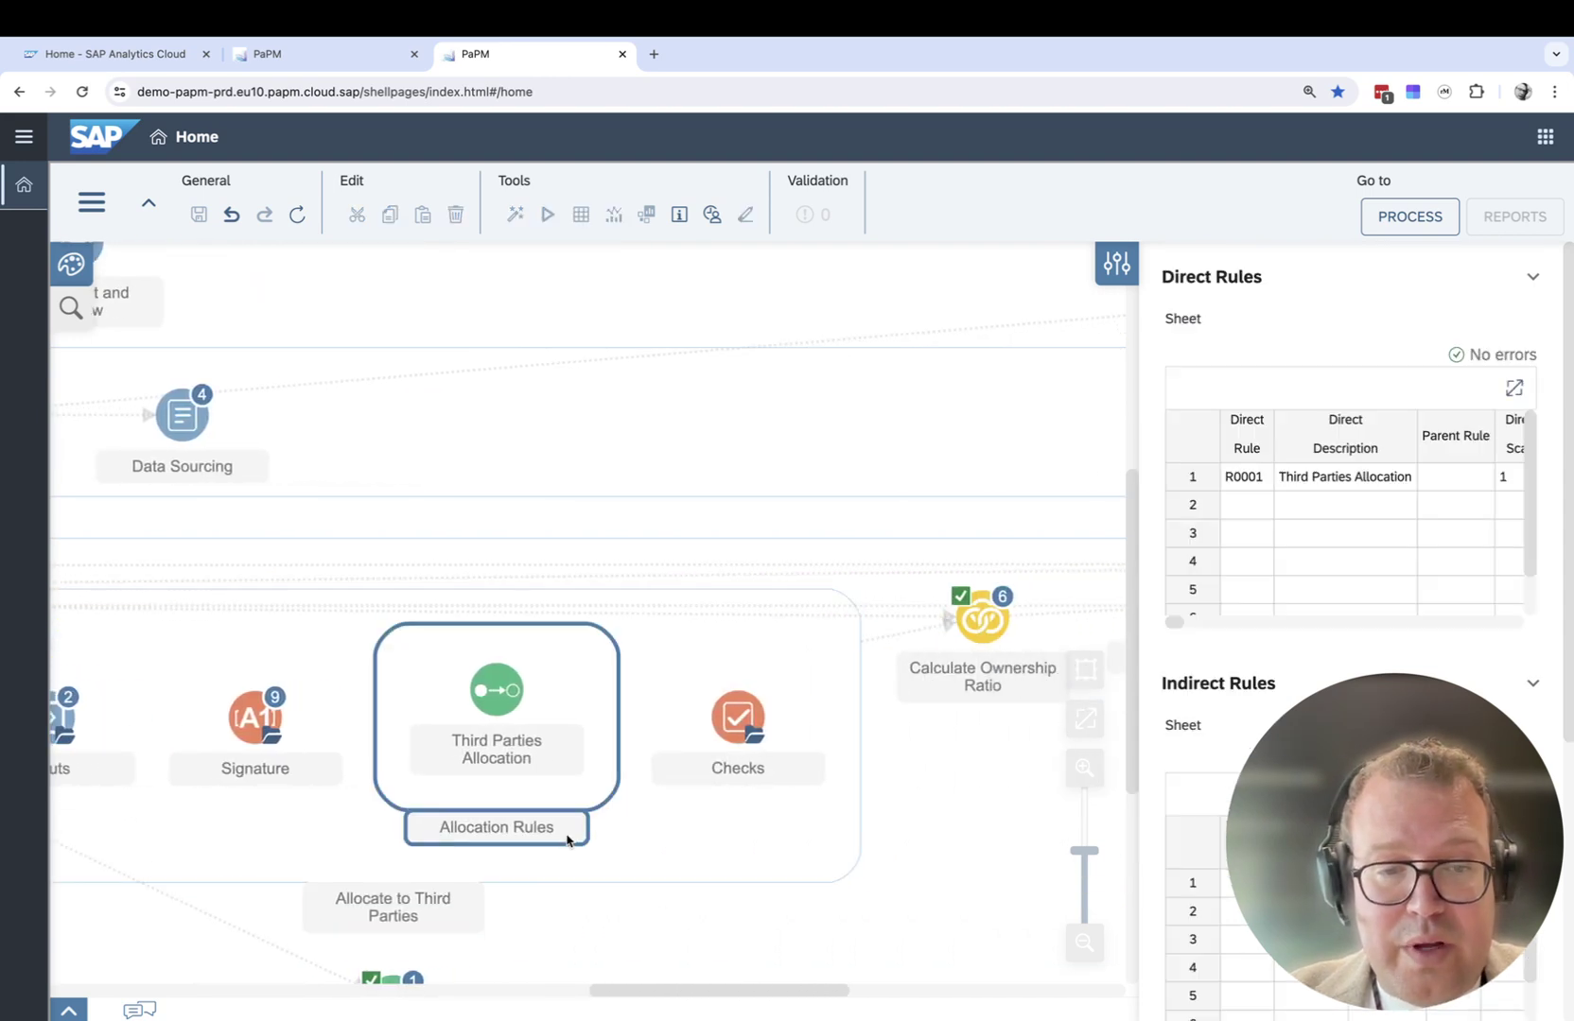
left_click(1513, 388)
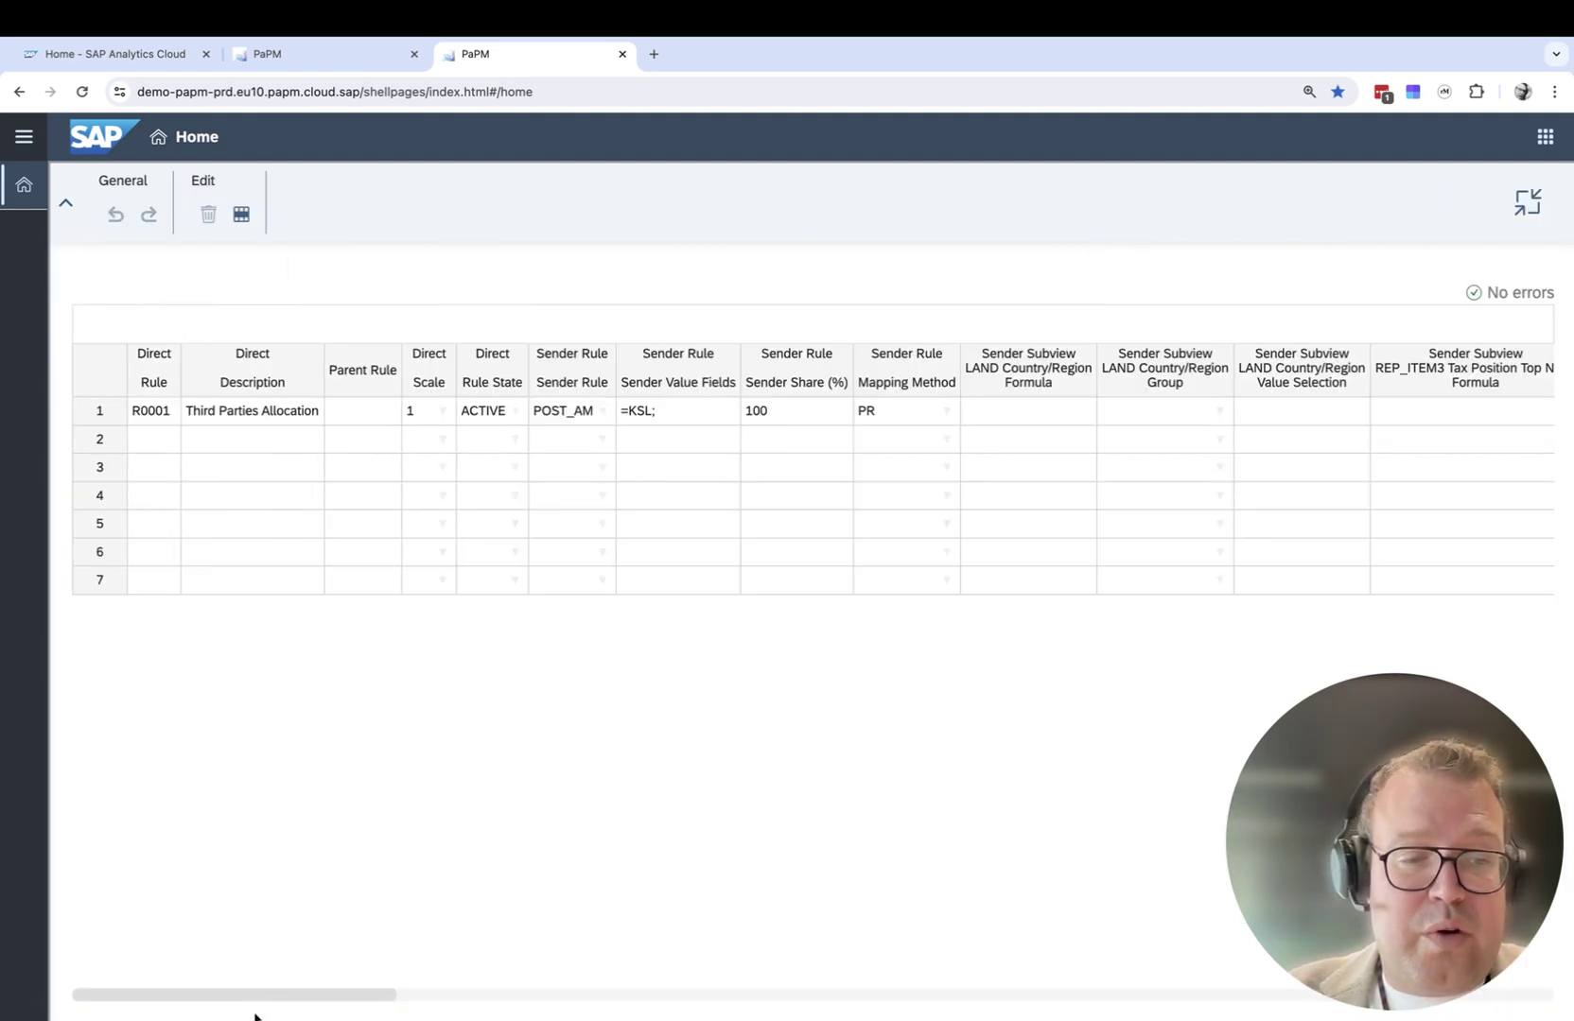
left_click_drag(277, 995, 1444, 993)
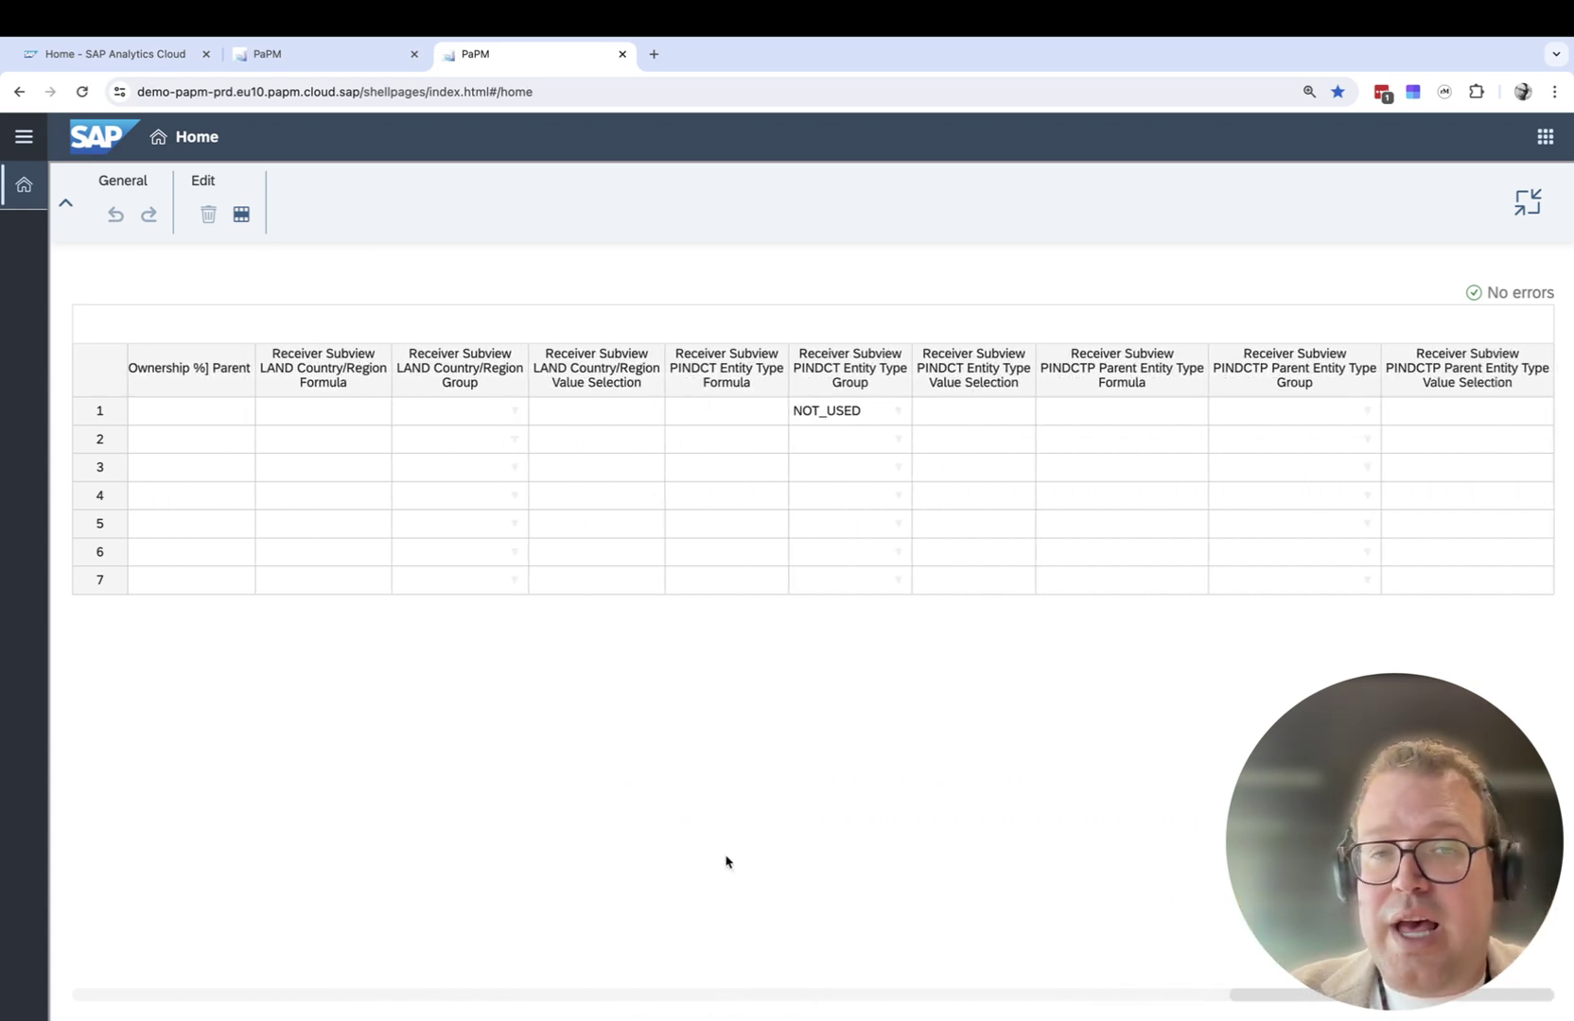
left_click(1525, 206)
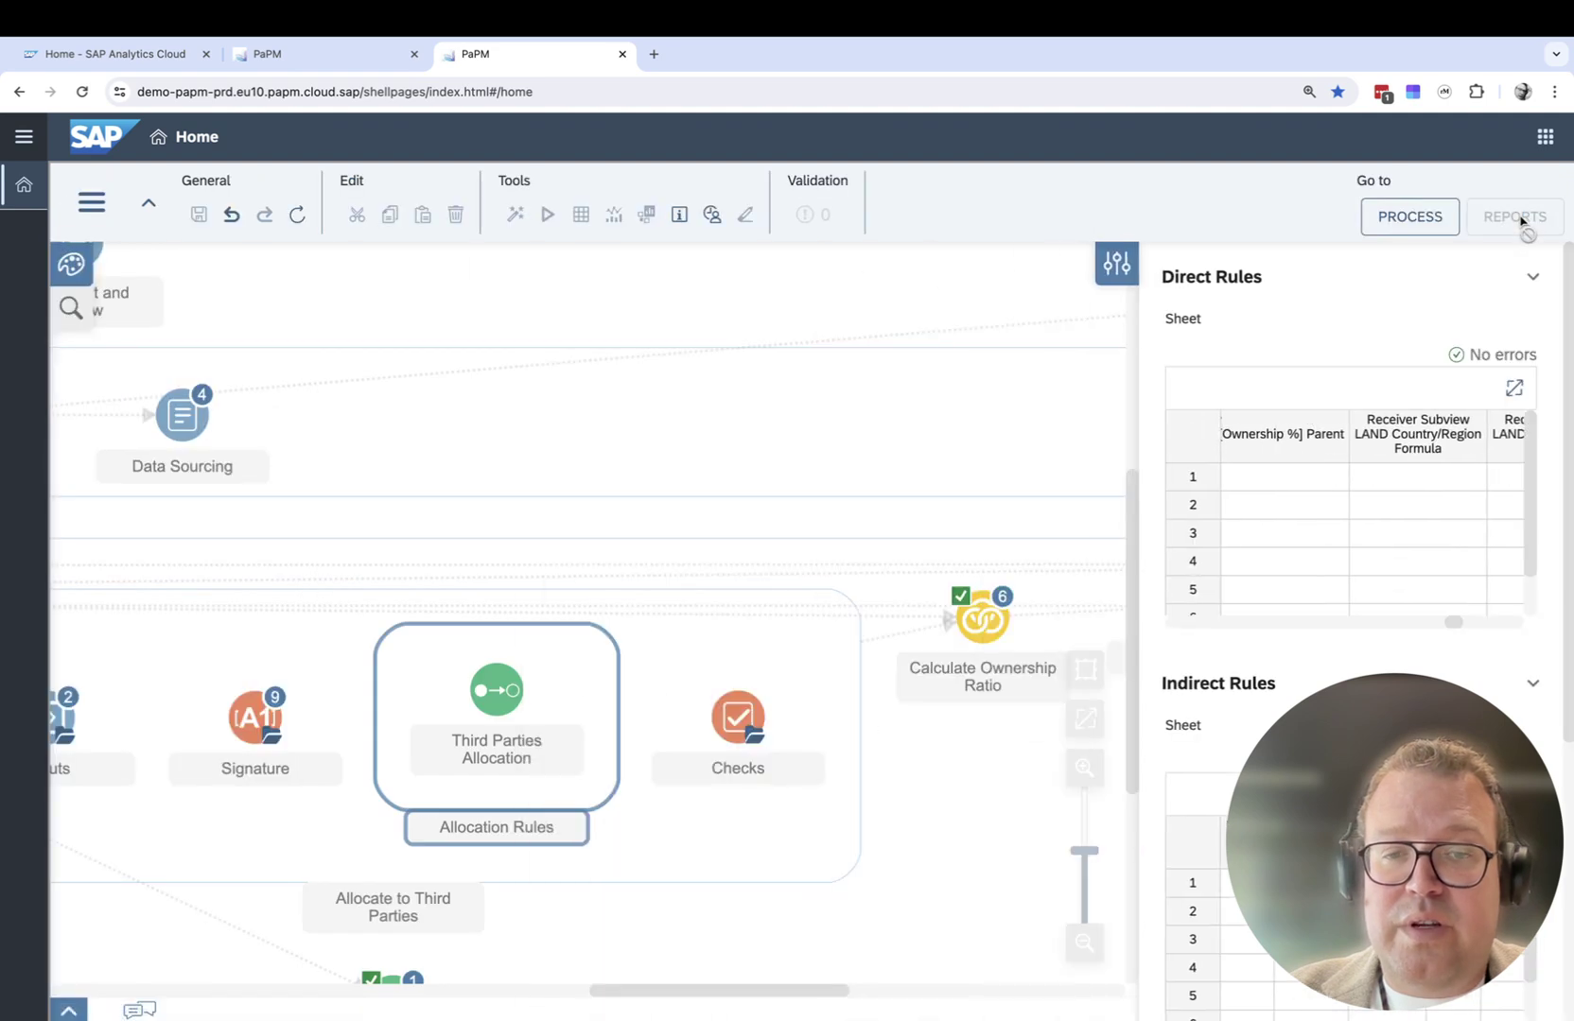